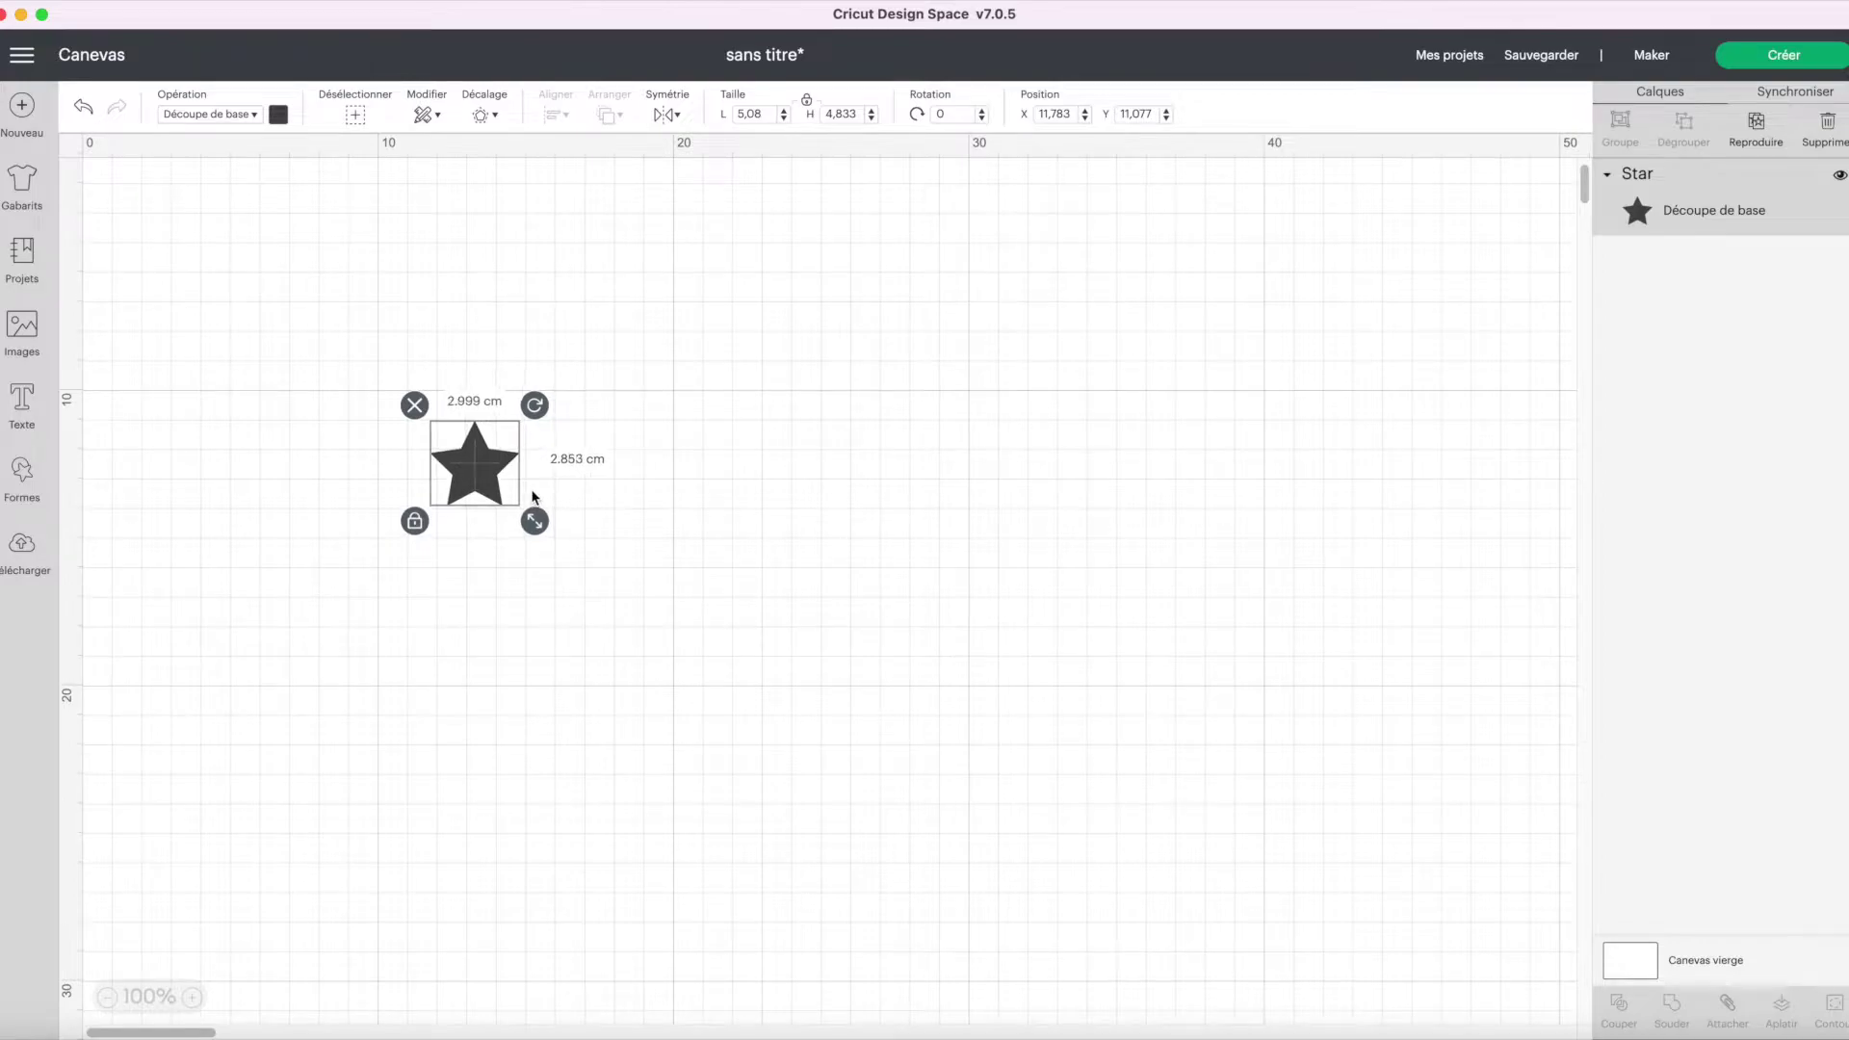
Send the star project through the mat preview to material setup and open the custom material settings.
click(671, 514)
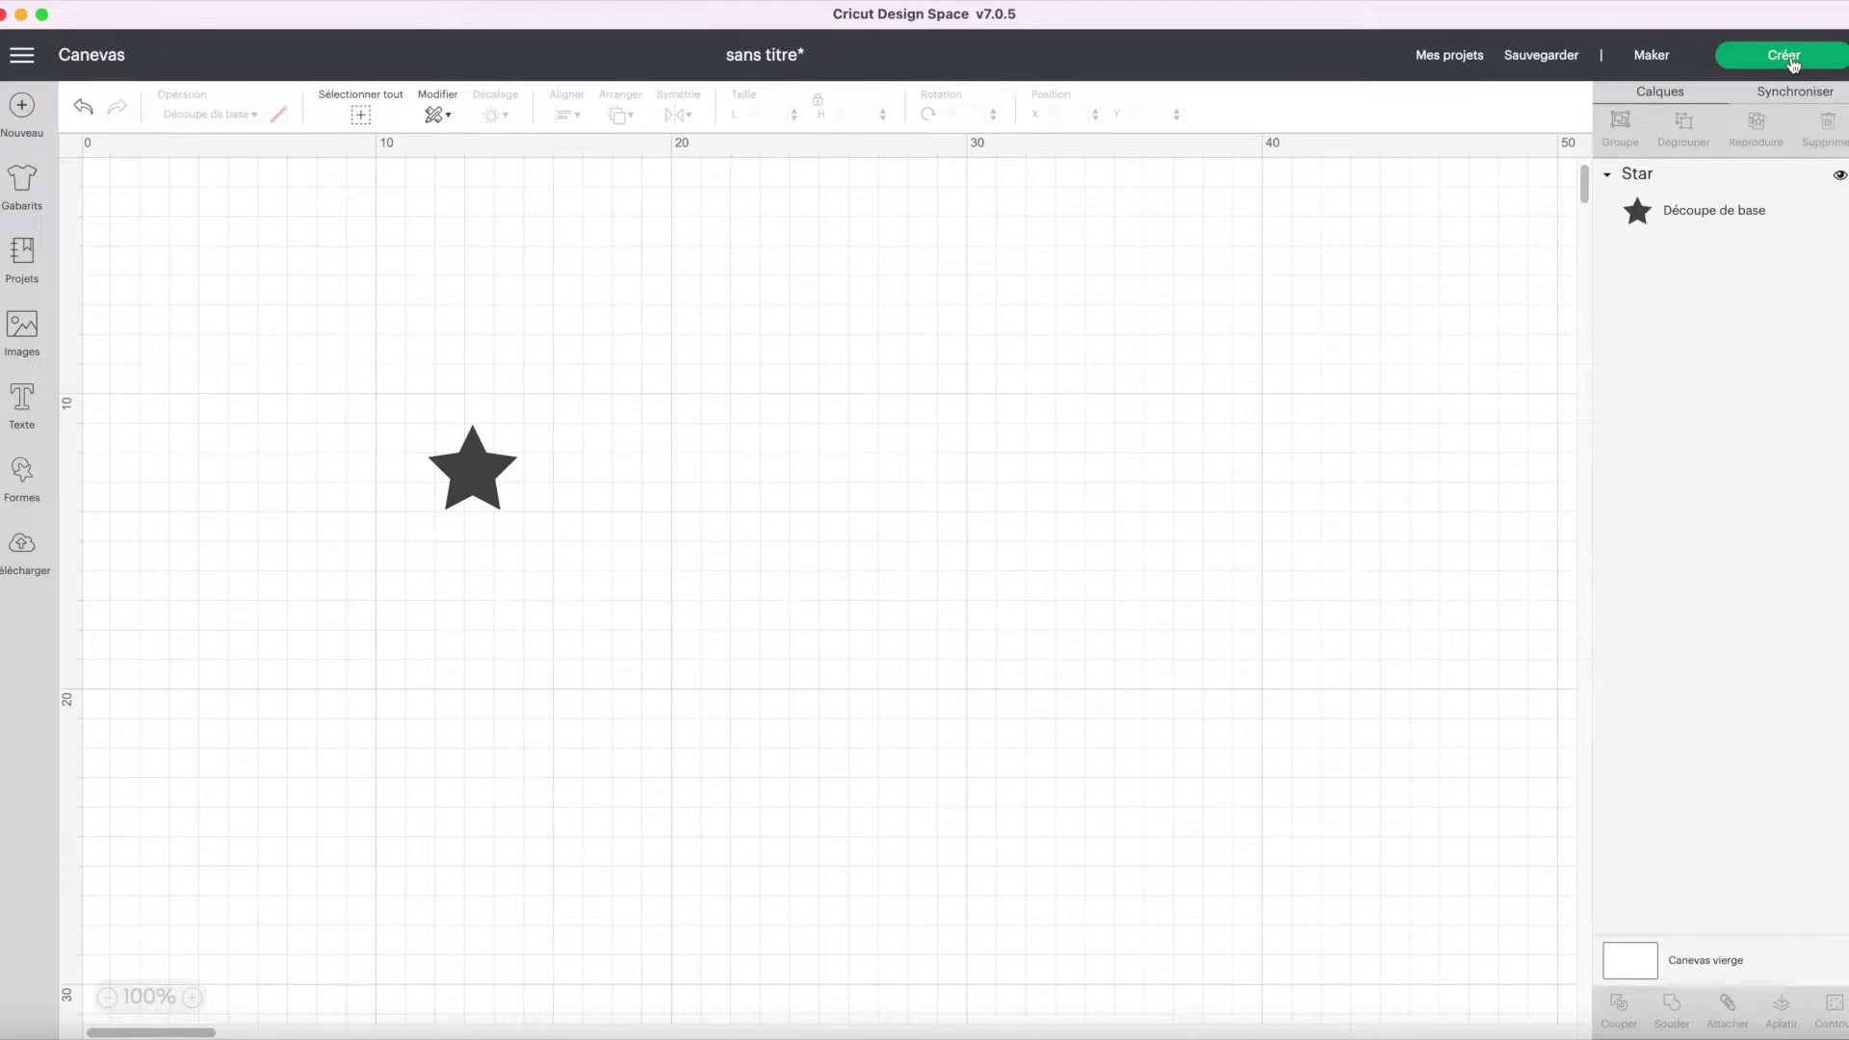
click(1791, 60)
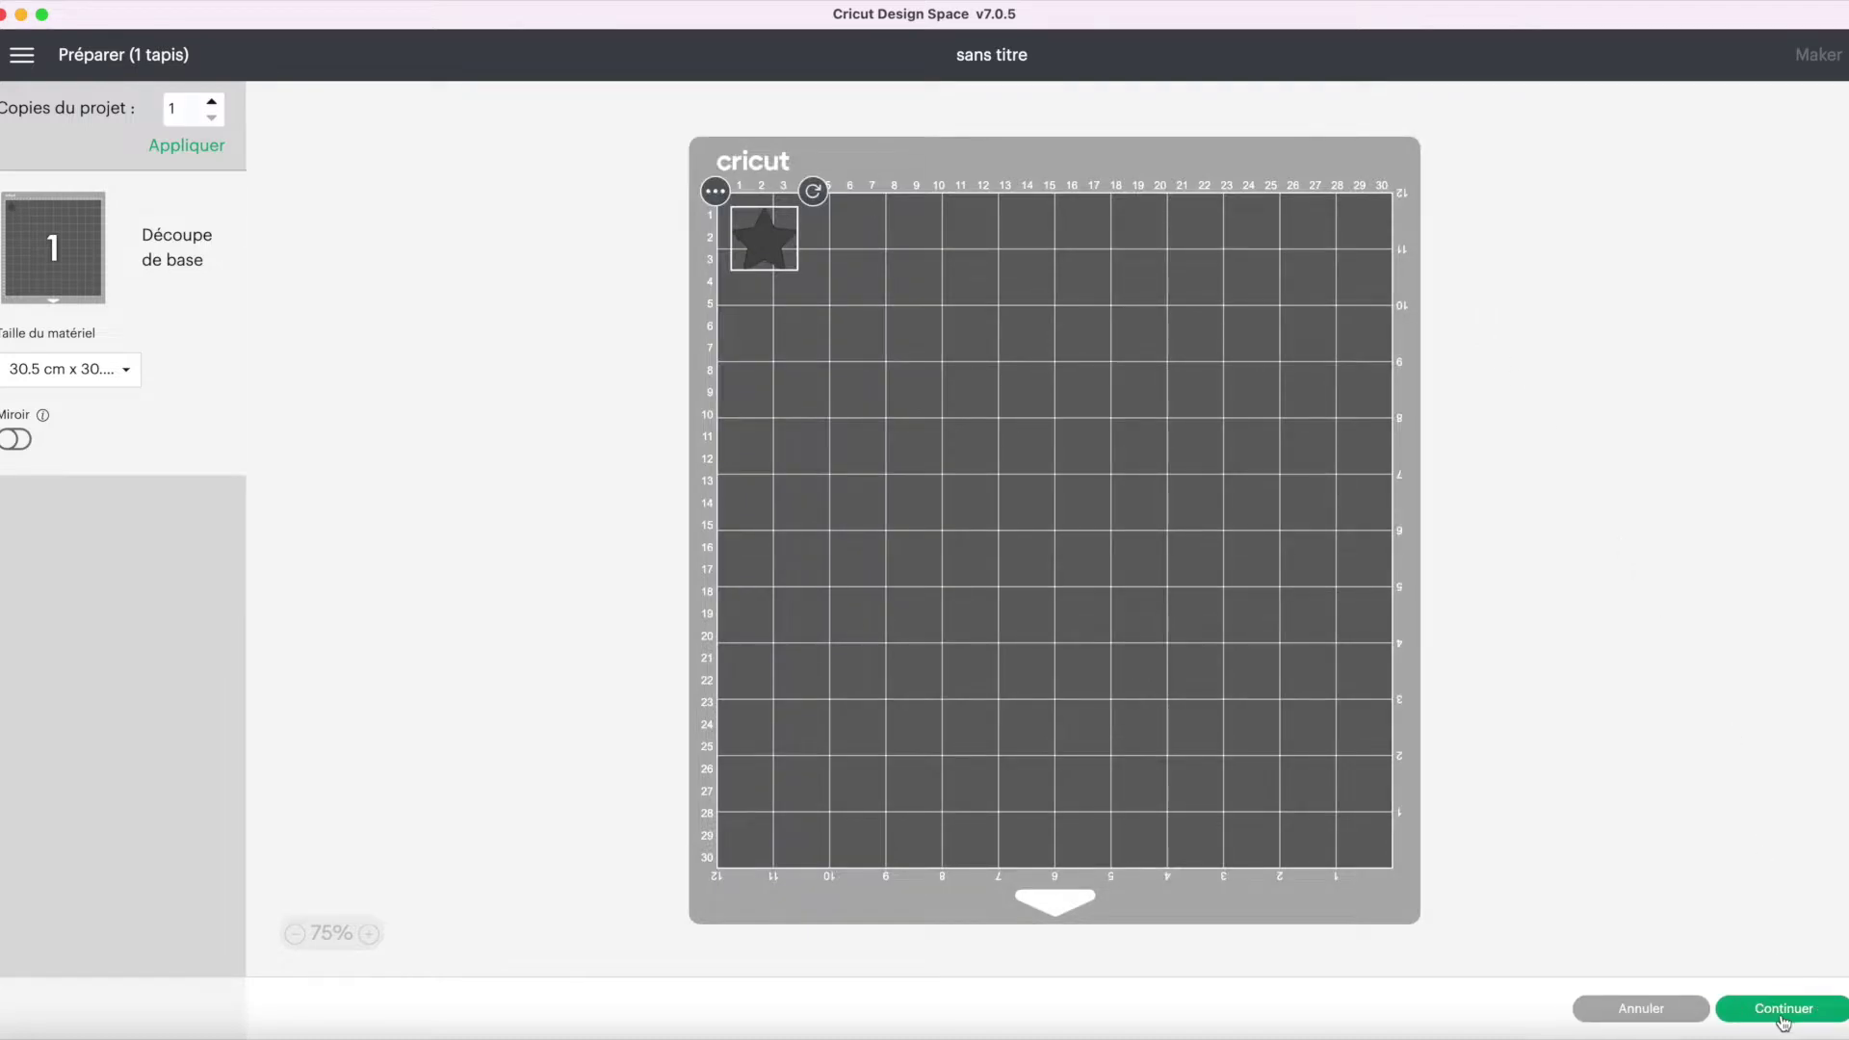
click(1784, 1011)
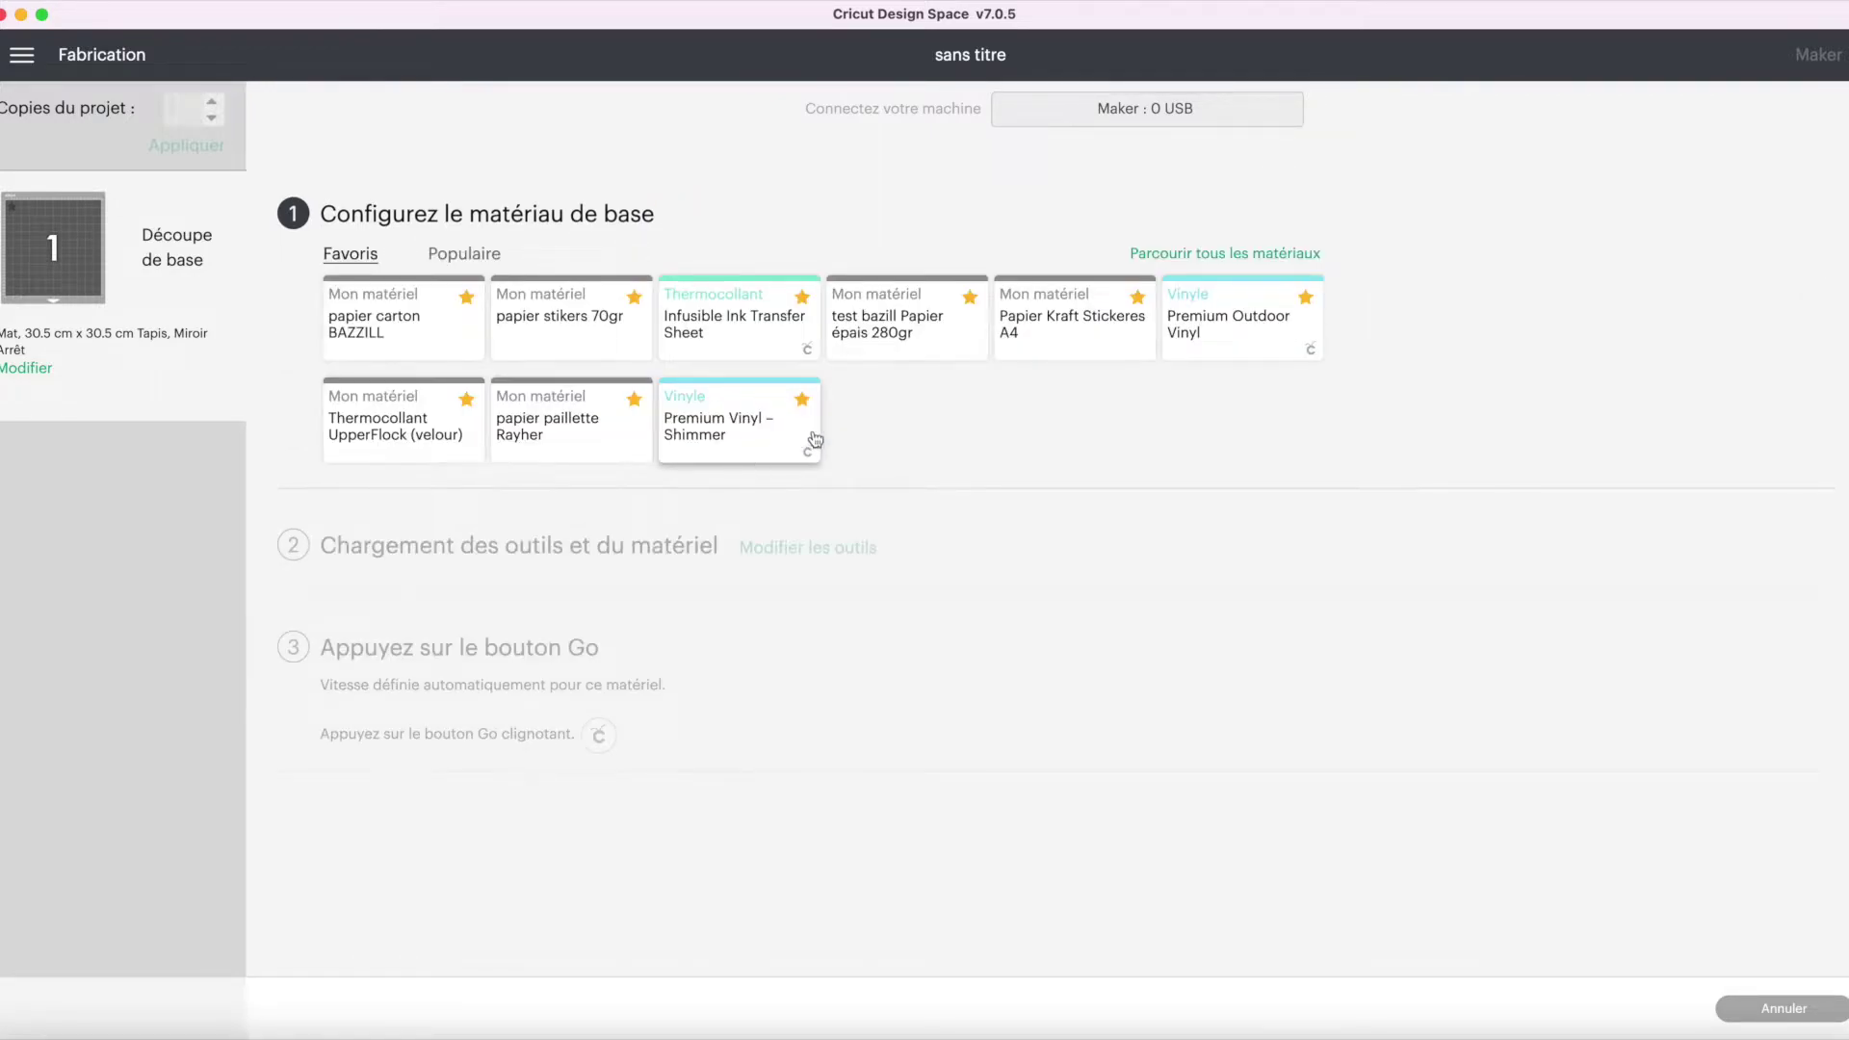
click(1214, 258)
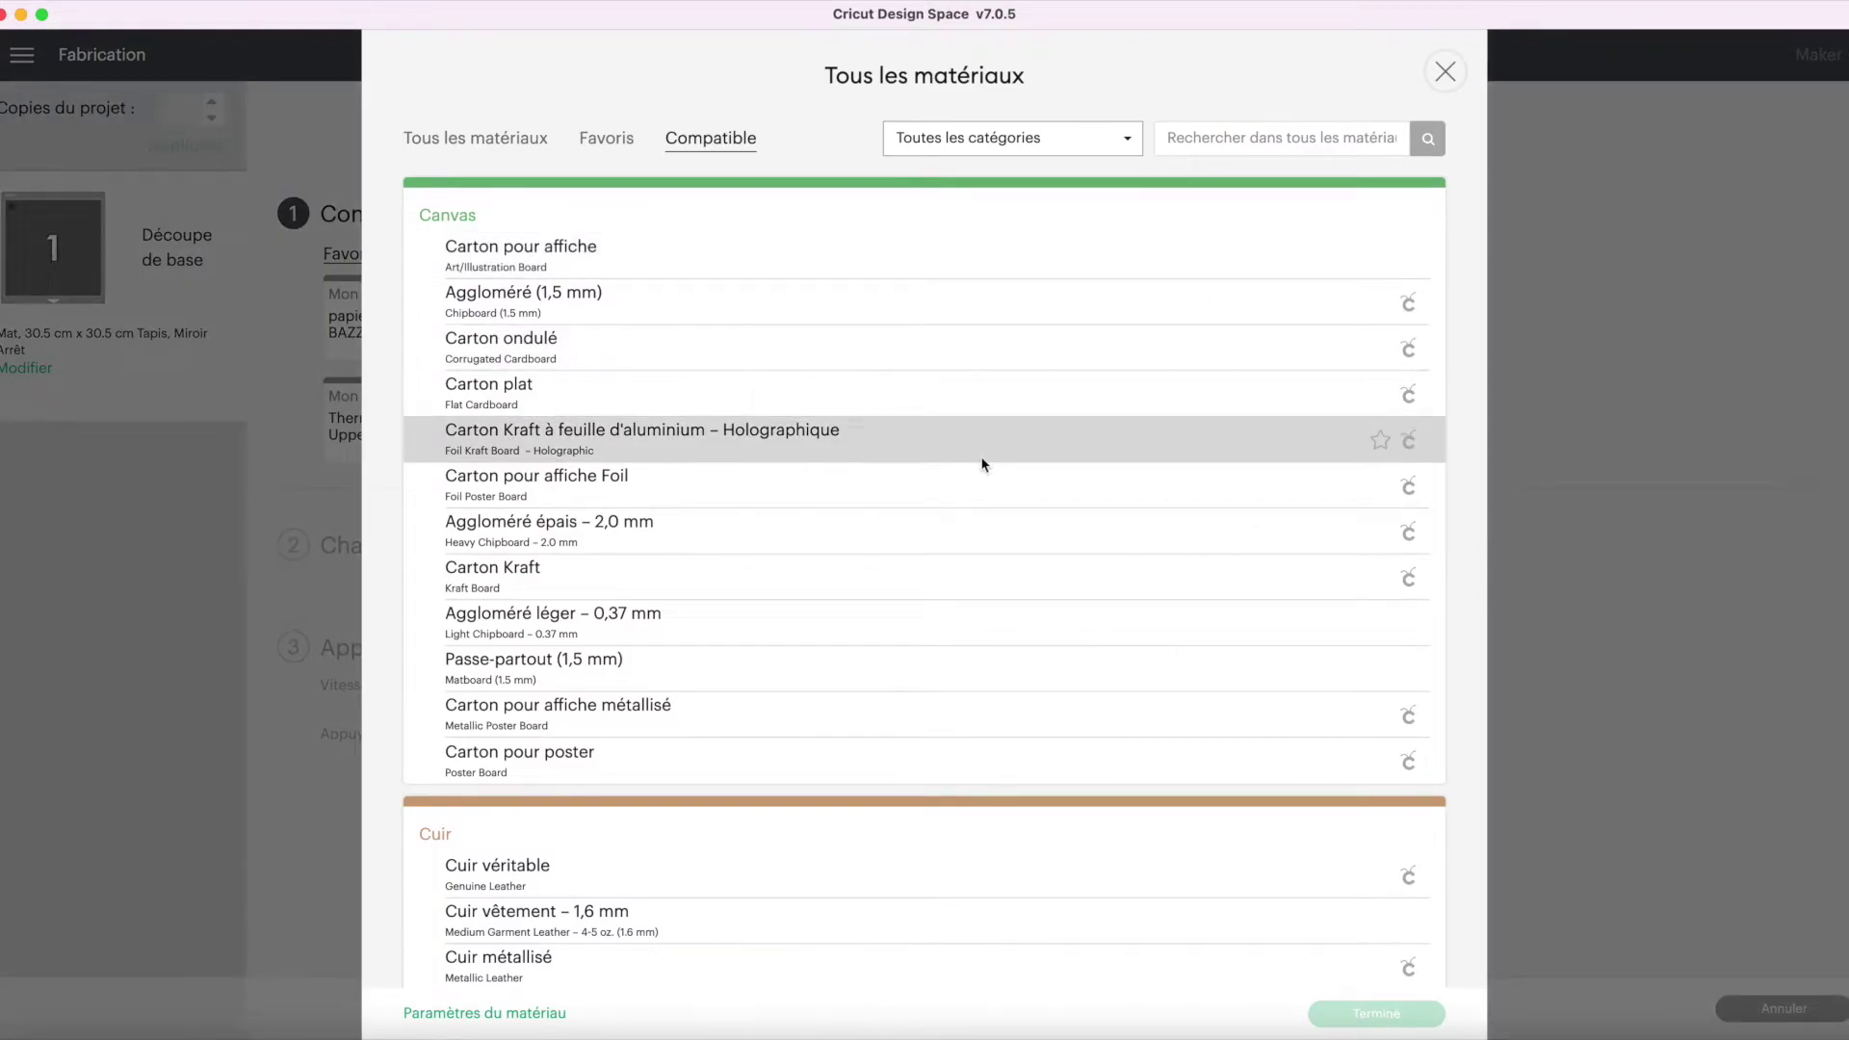
click(506, 1016)
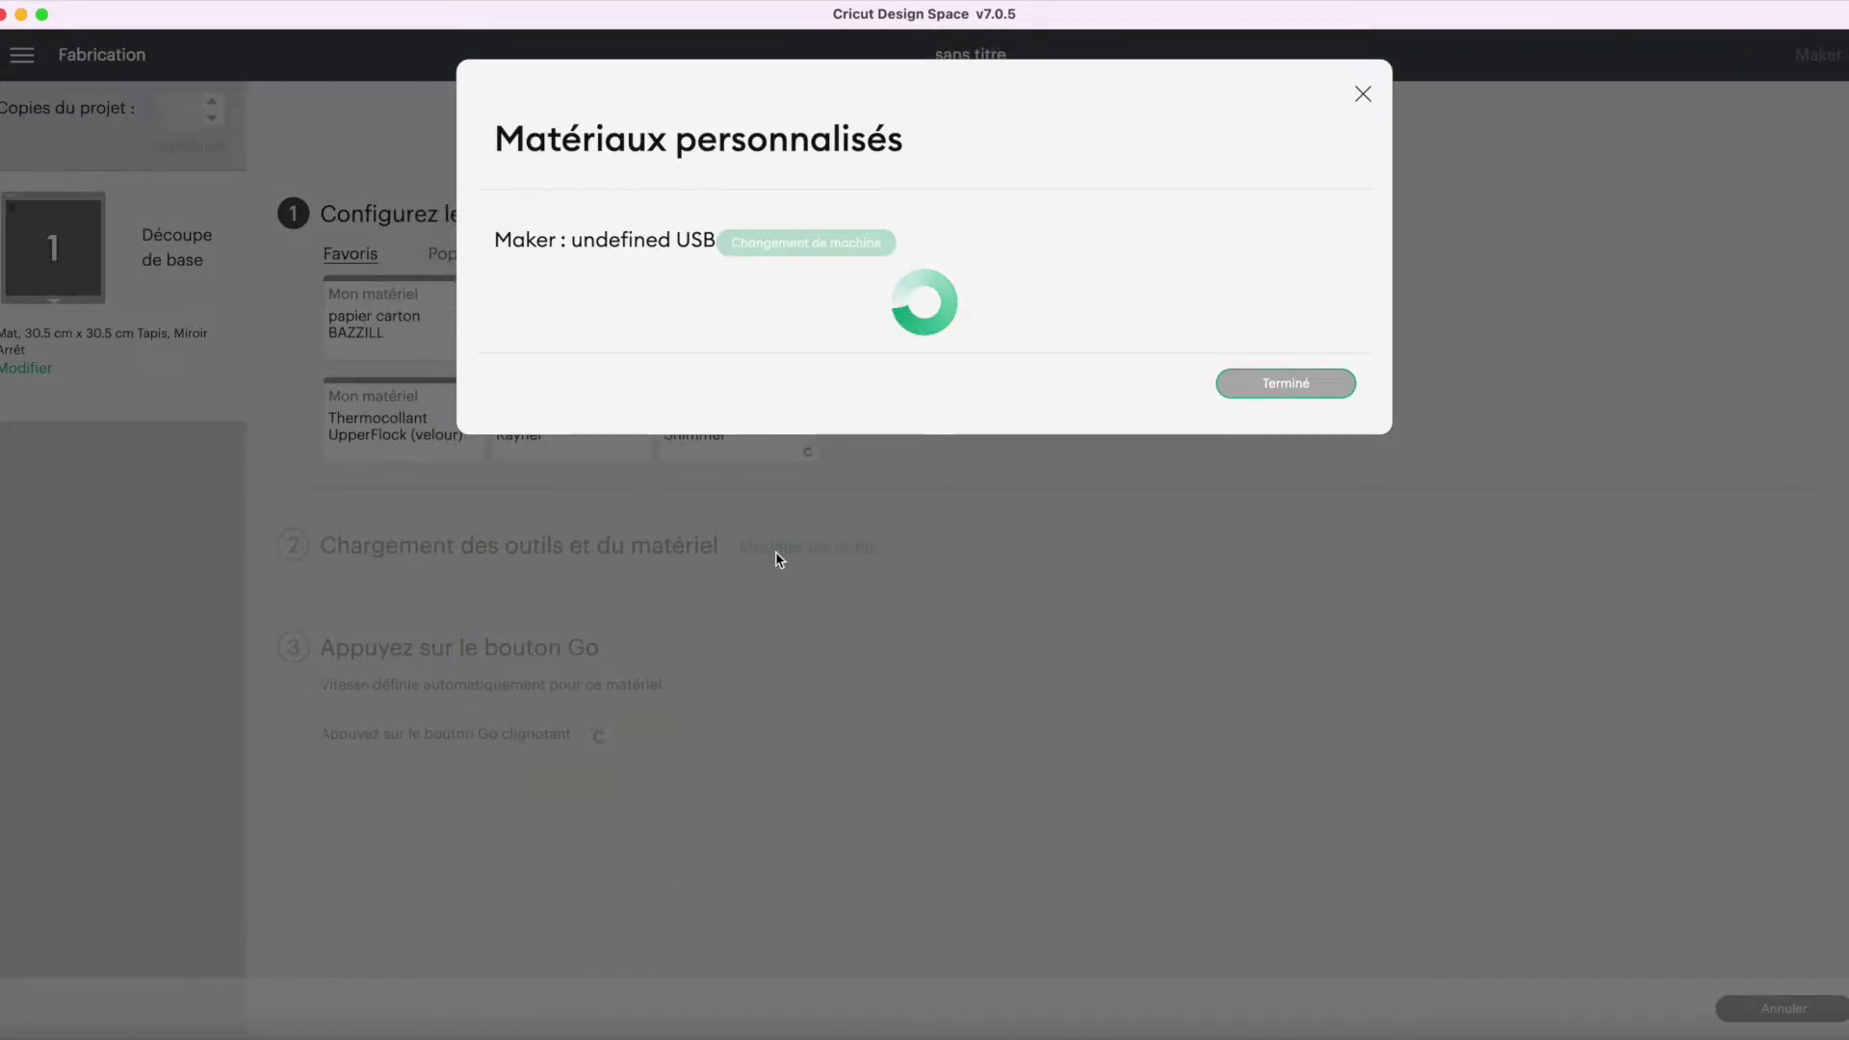
Examine the cutting pressure, multi-cut and blade type of the paper and cardstock entries in the custom materials list.
scroll(776, 558, down, 20)
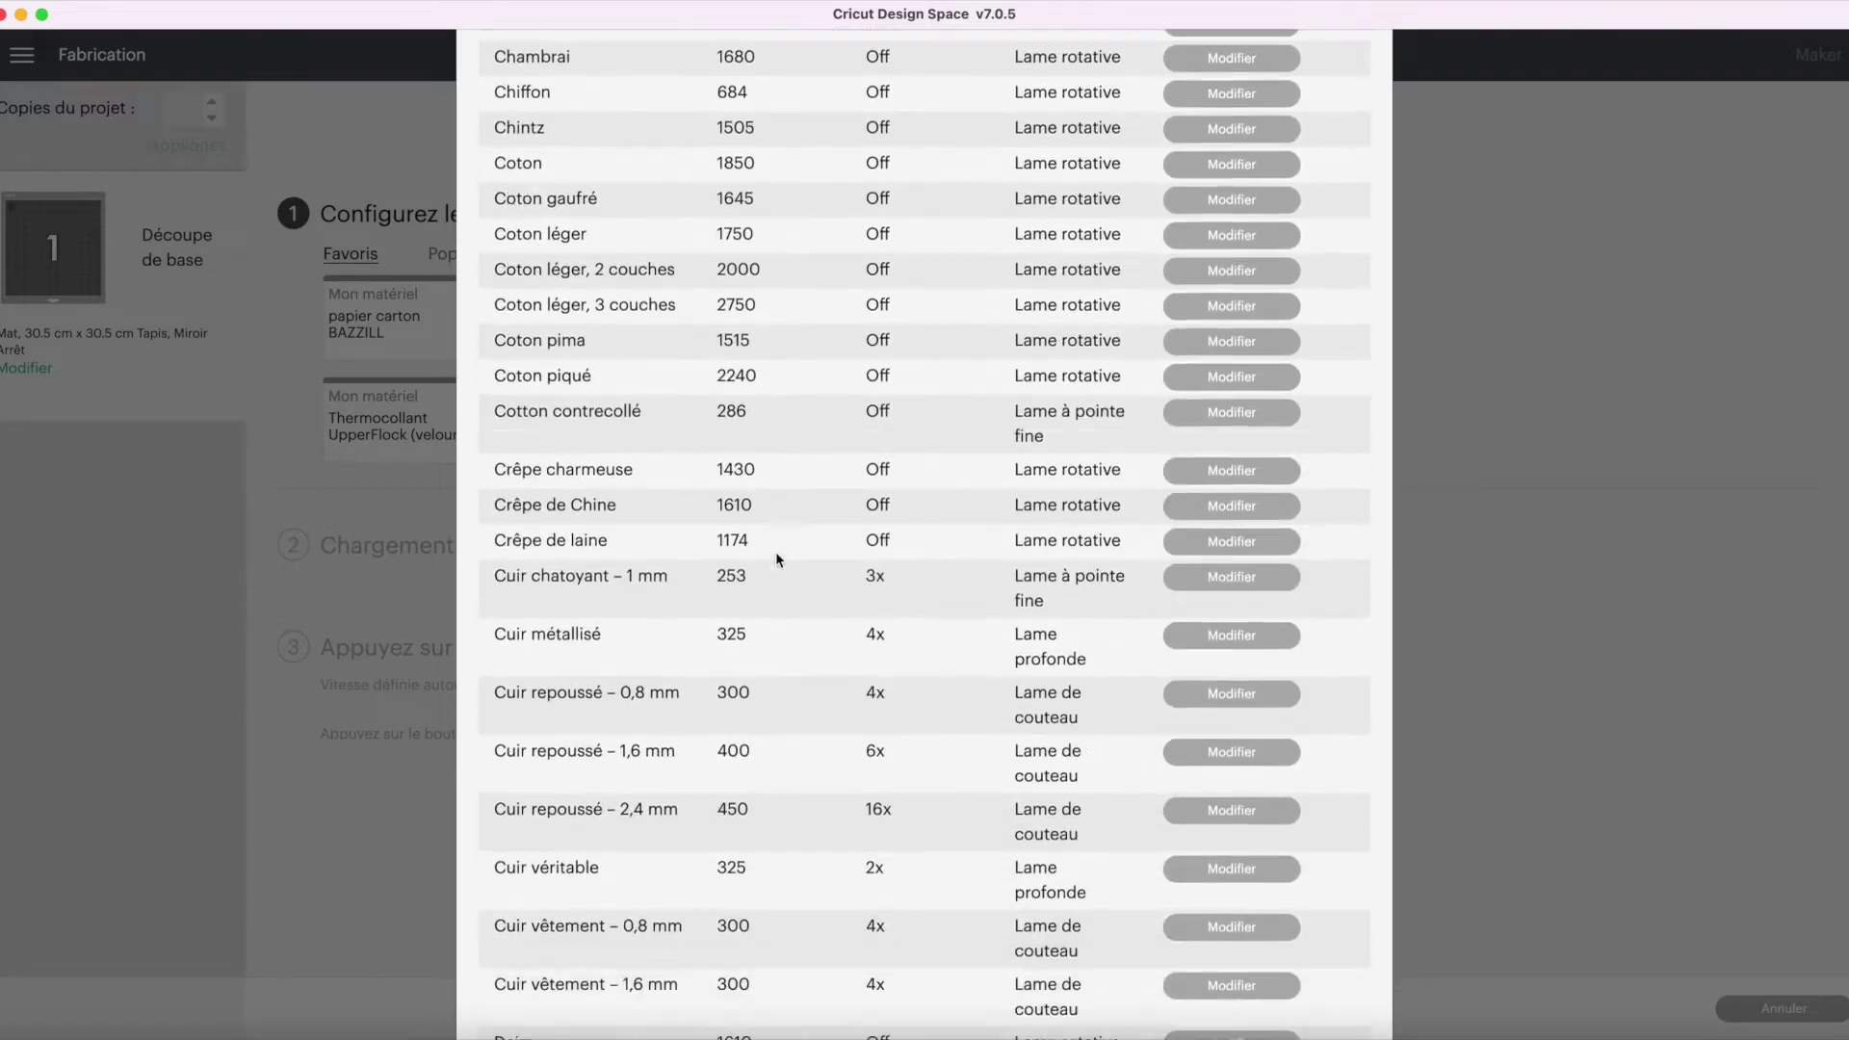
scroll(777, 559, down, 20)
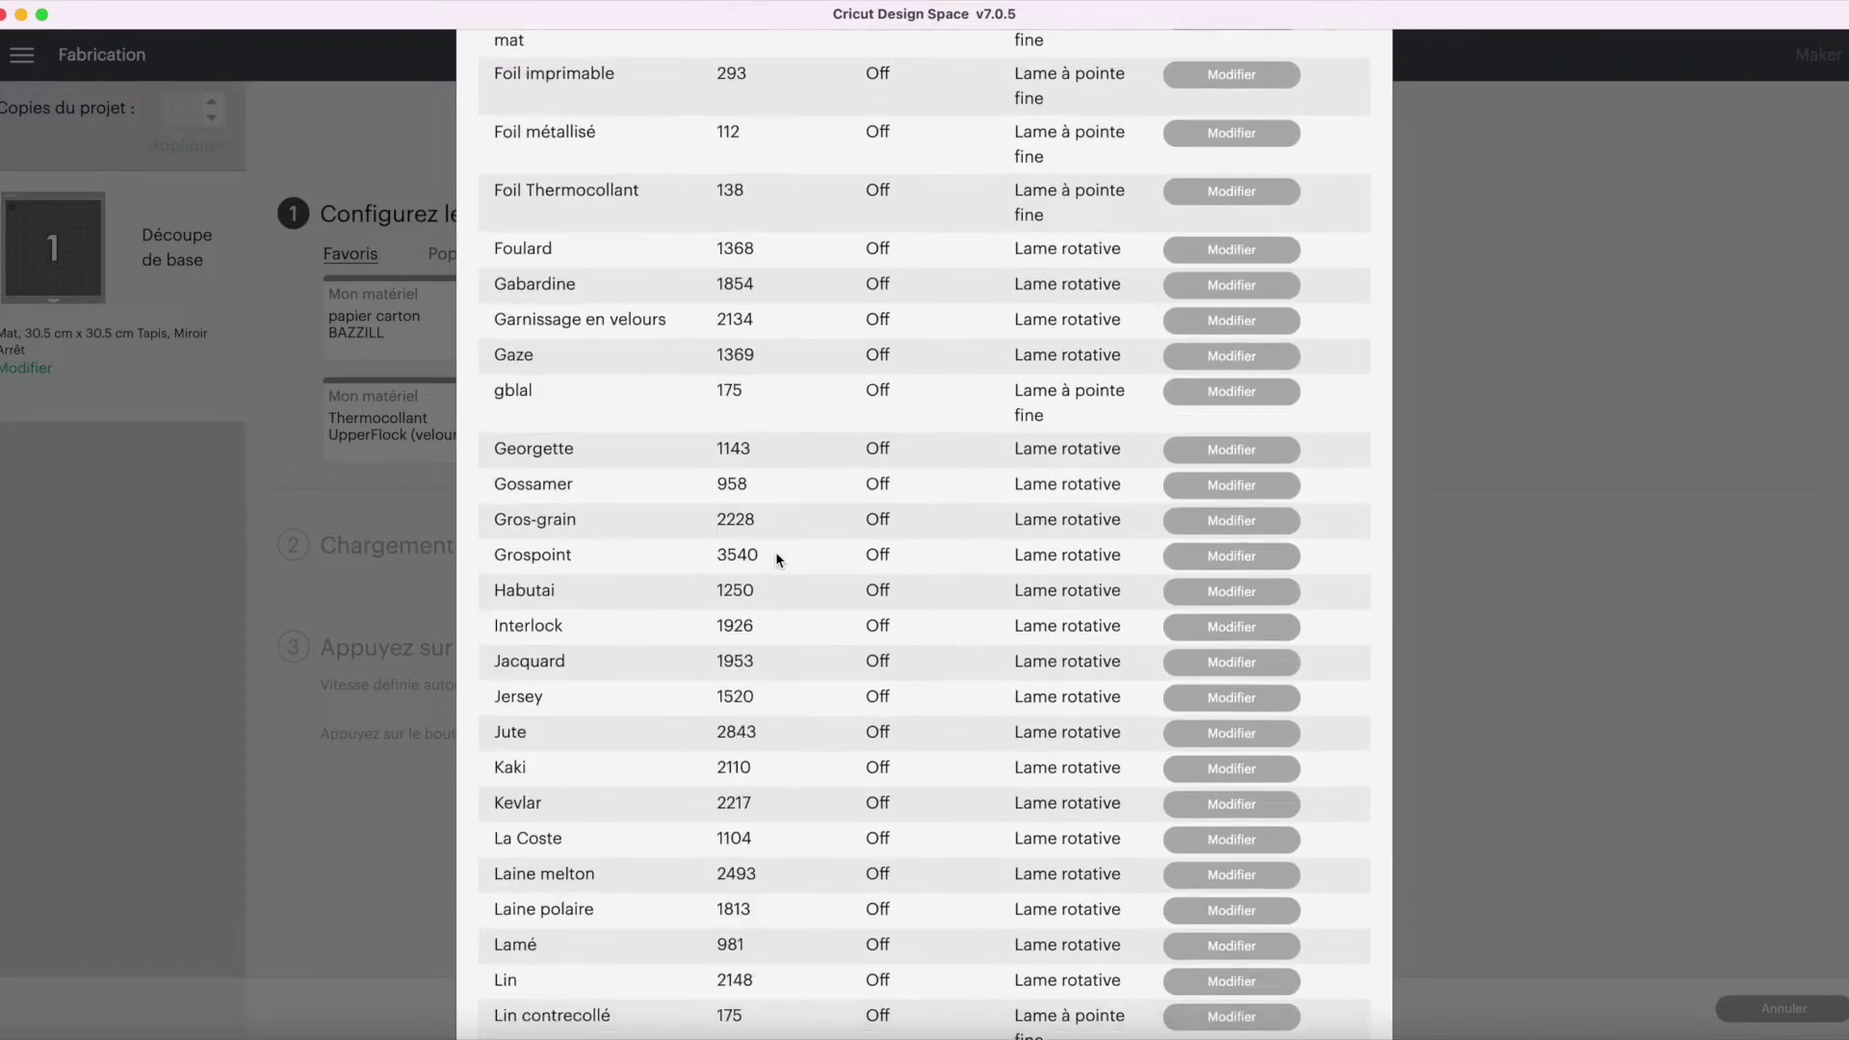
scroll(776, 559, down, 20)
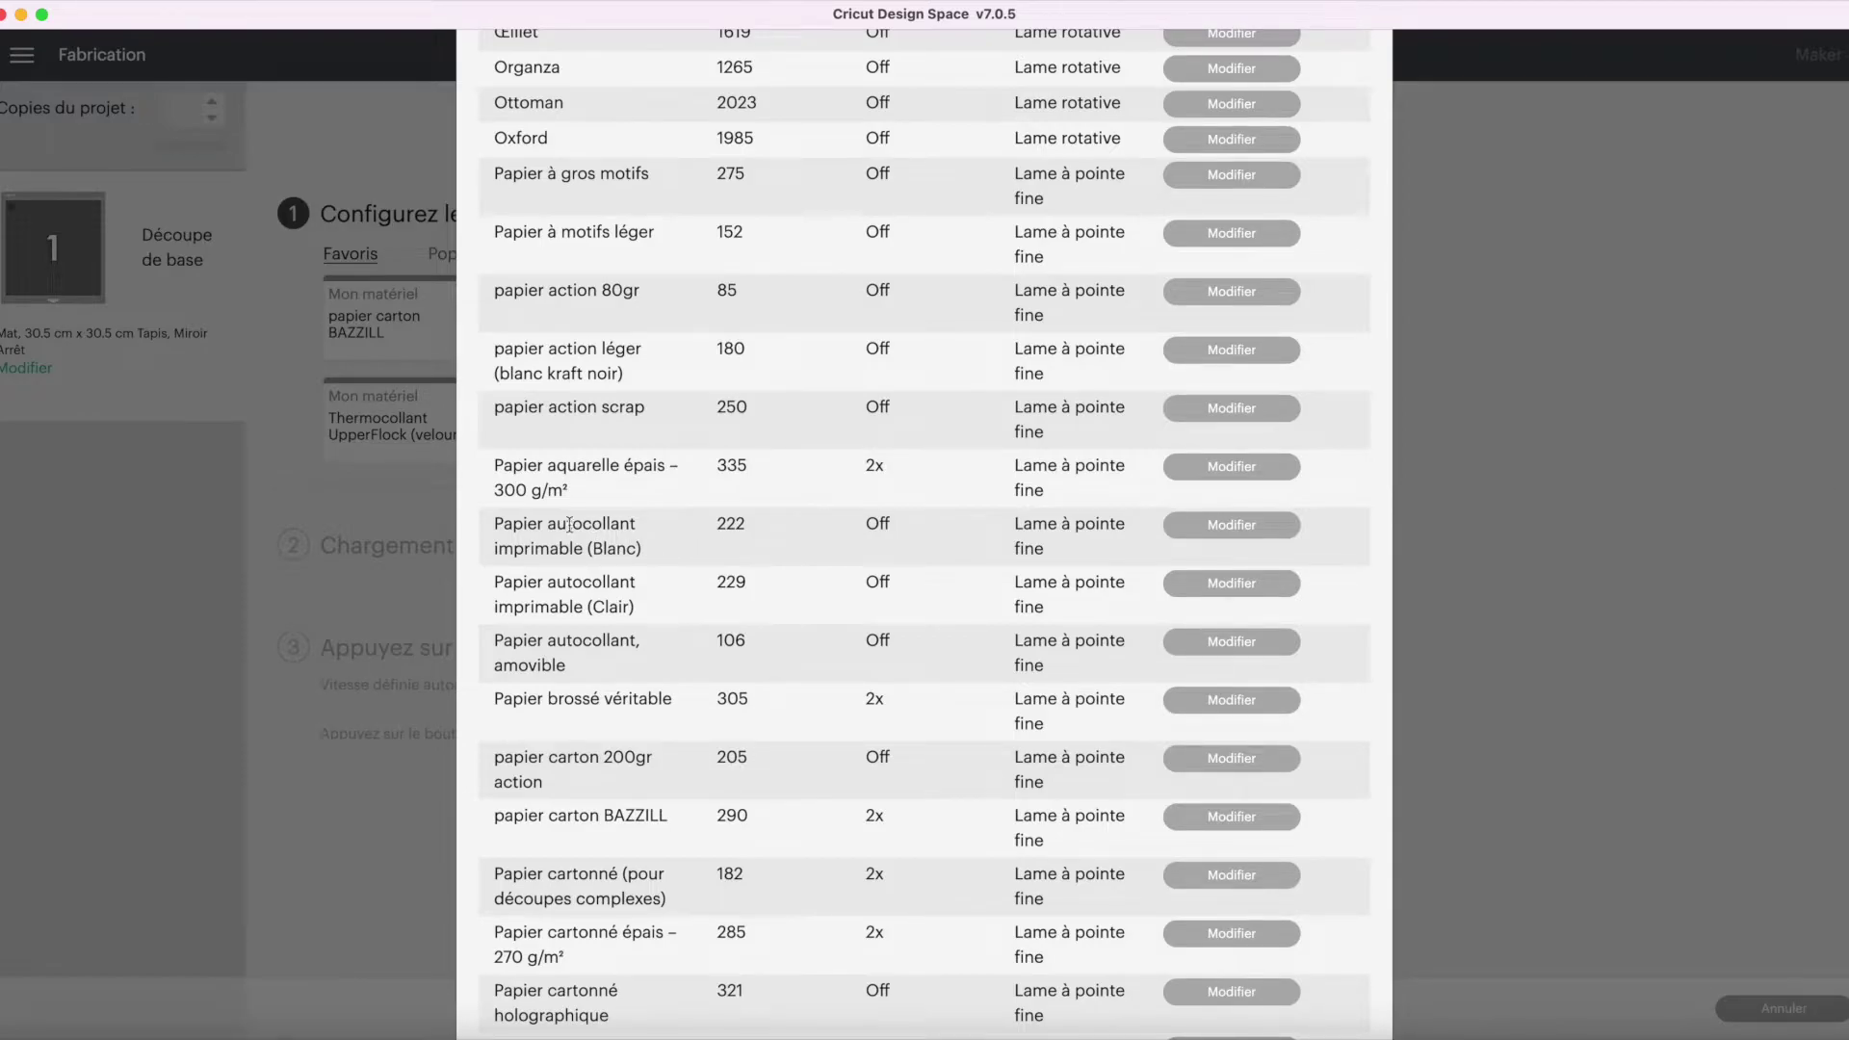
scroll(570, 530, up, 3)
scroll(570, 530, down, 4)
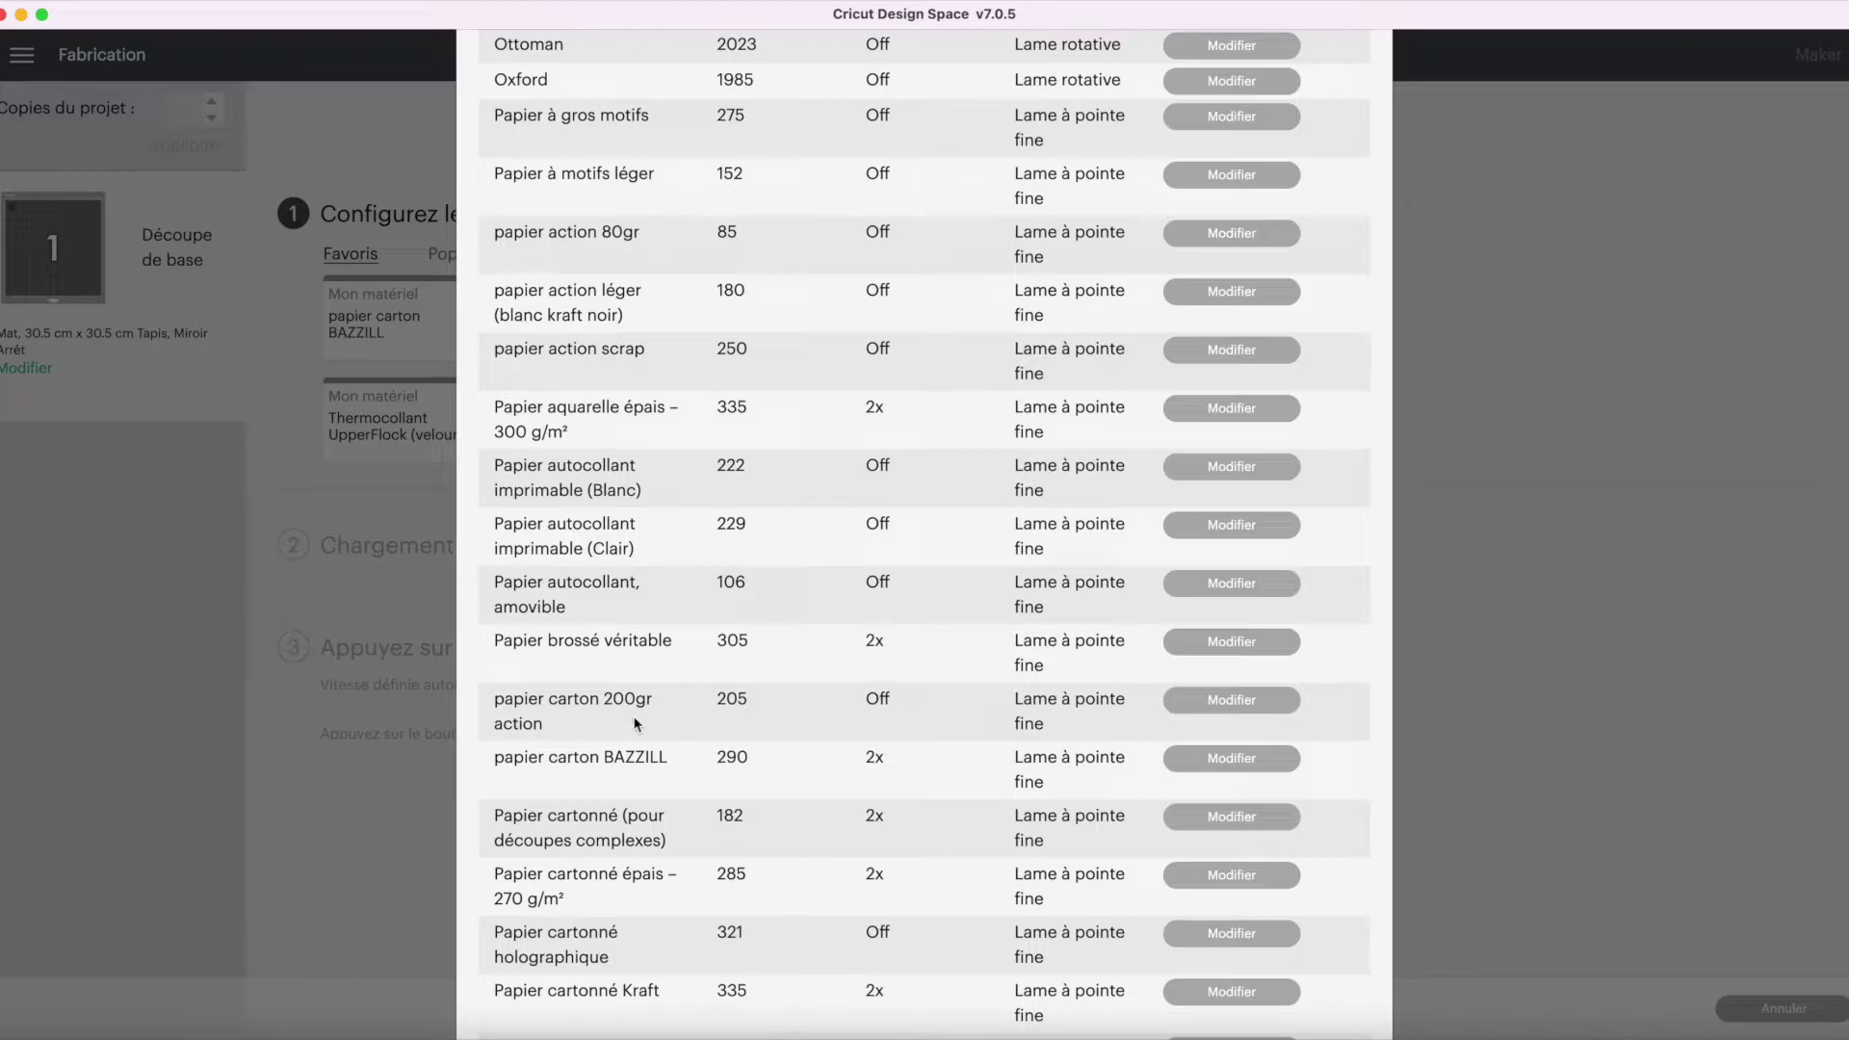
scroll(634, 717, up, 1)
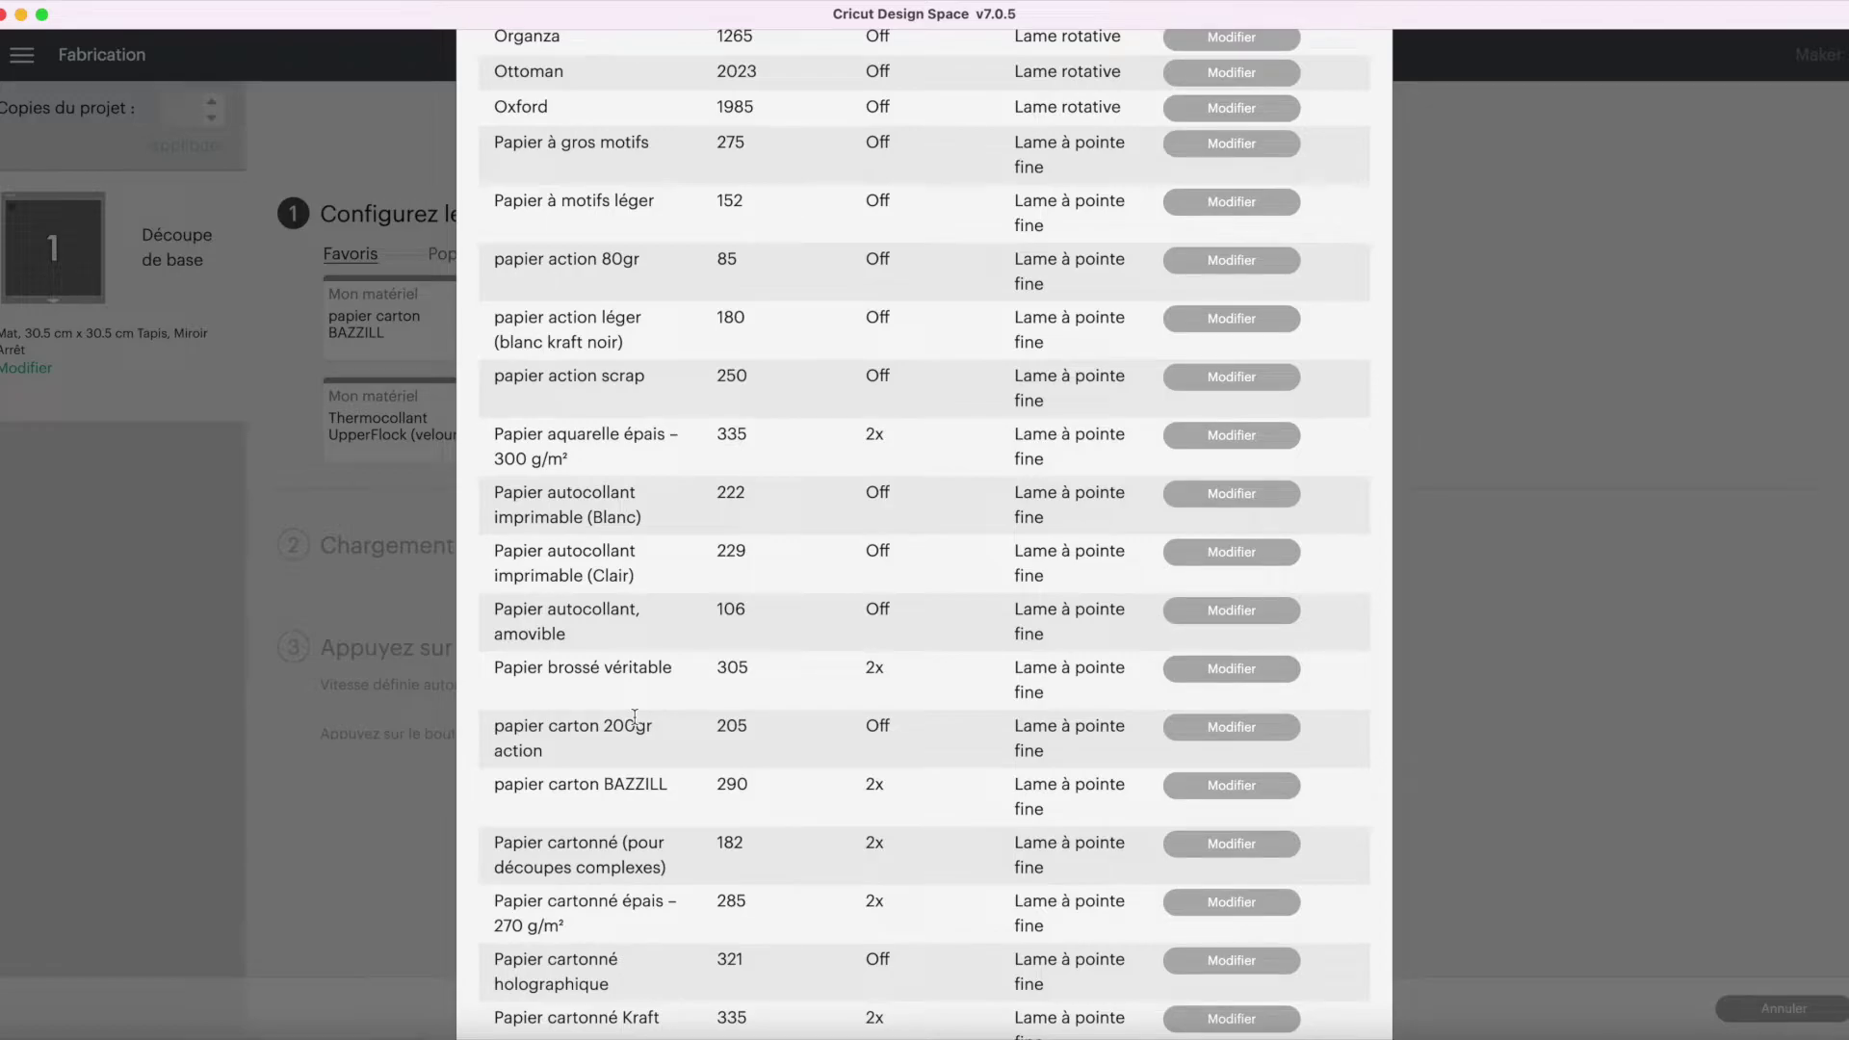
scroll(634, 718, up, 1)
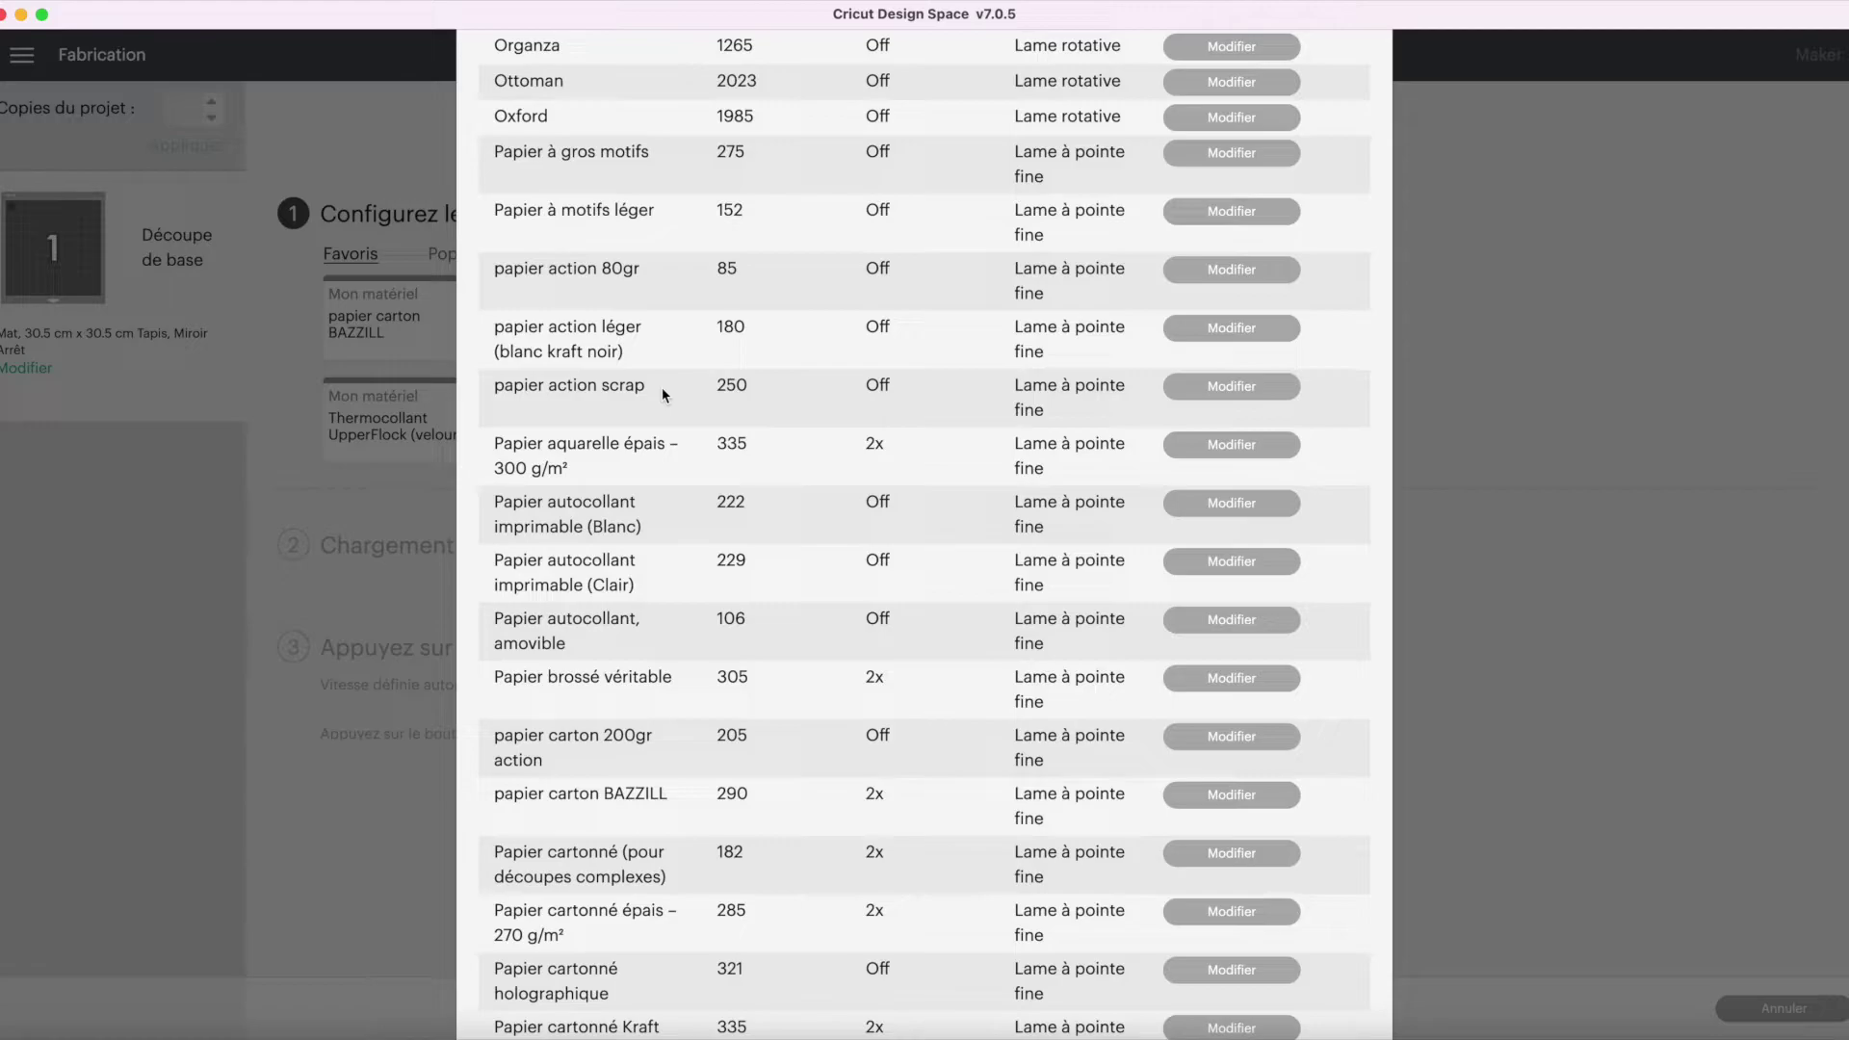
scroll(709, 482, down, 5)
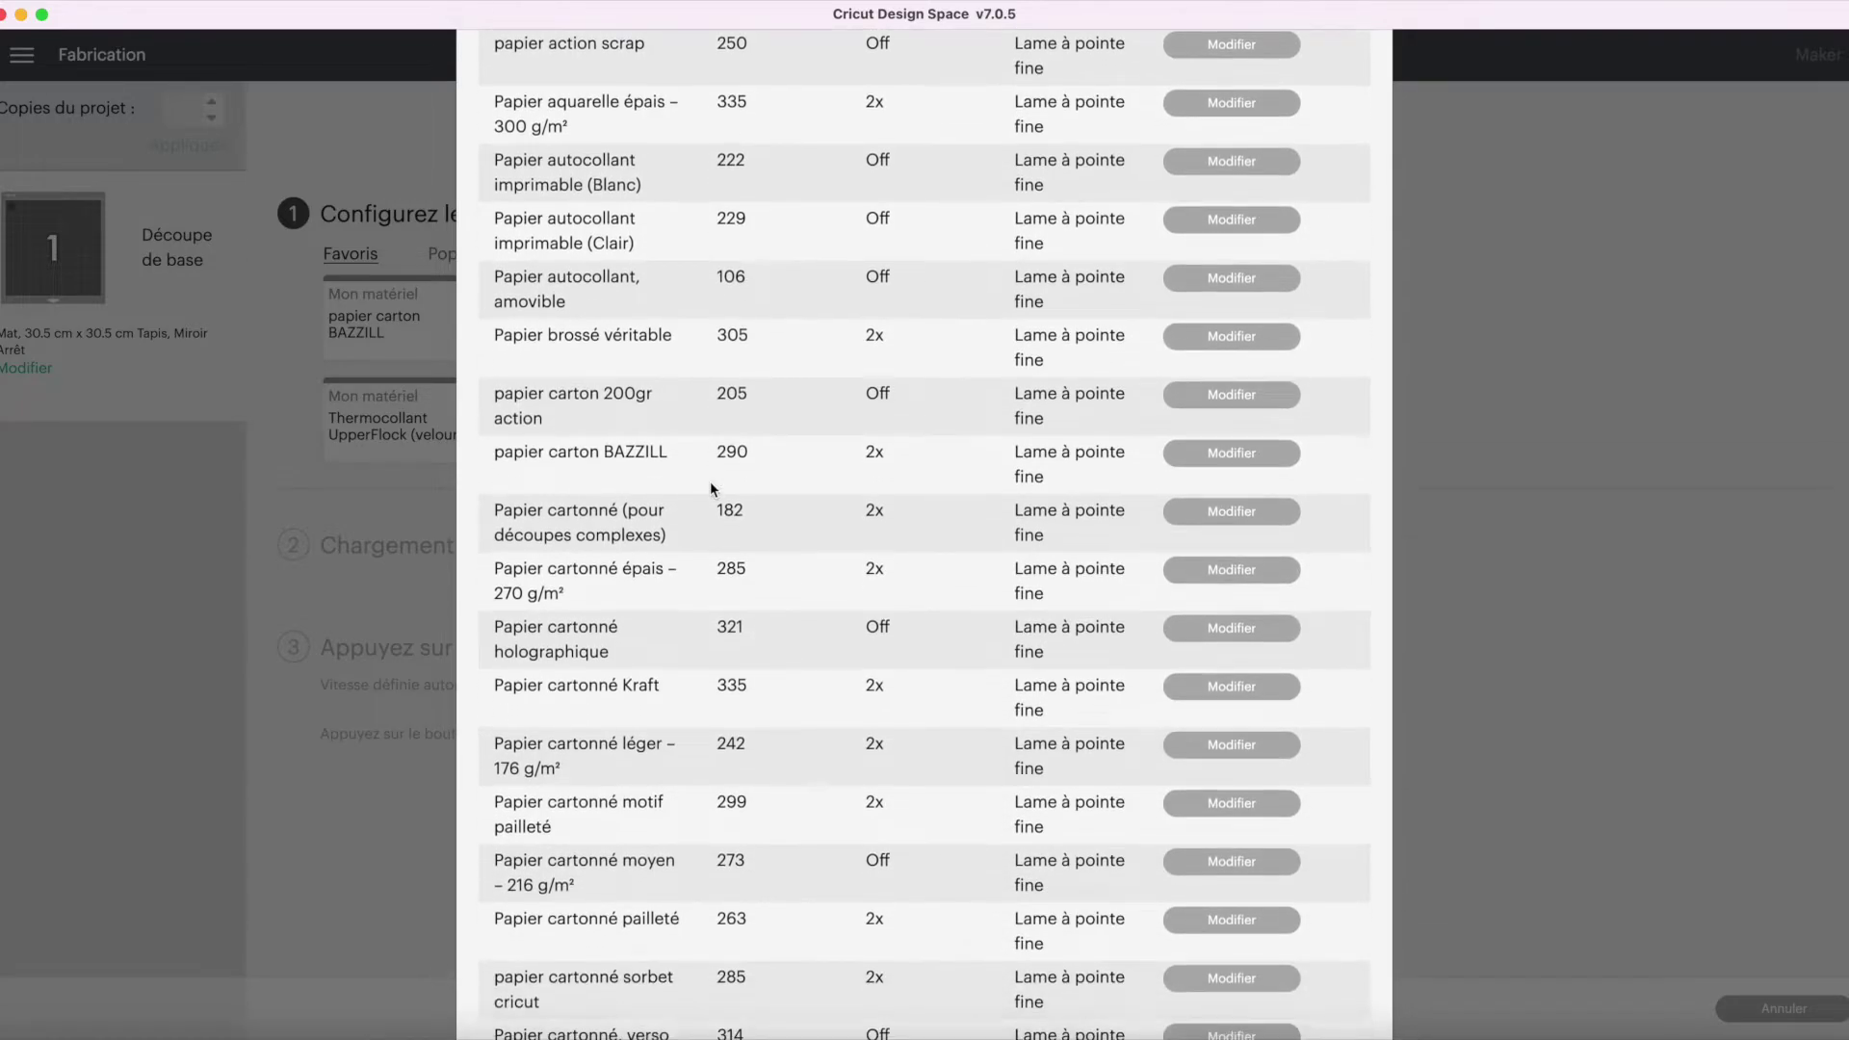
scroll(711, 487, down, 2)
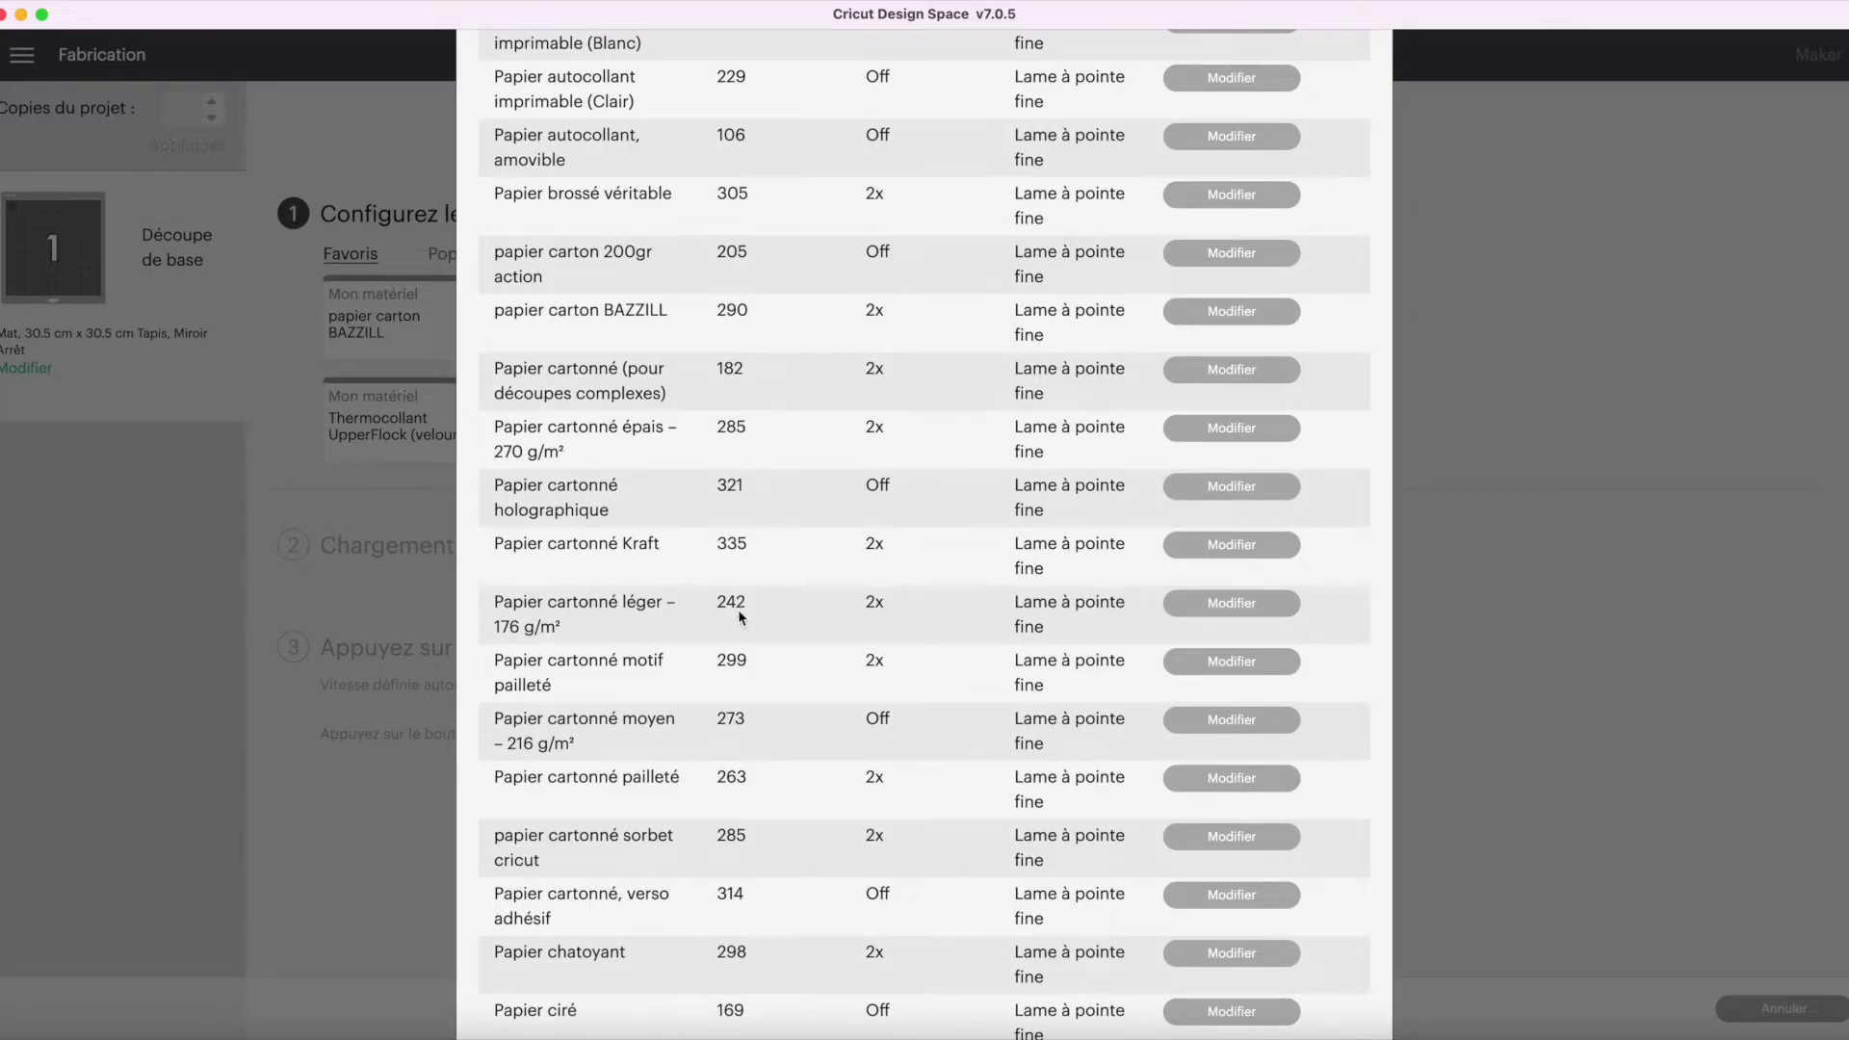
Add a new custom material named "papier pour tuto" and save it.
scroll(738, 613, down, 20)
scroll(739, 618, down, 20)
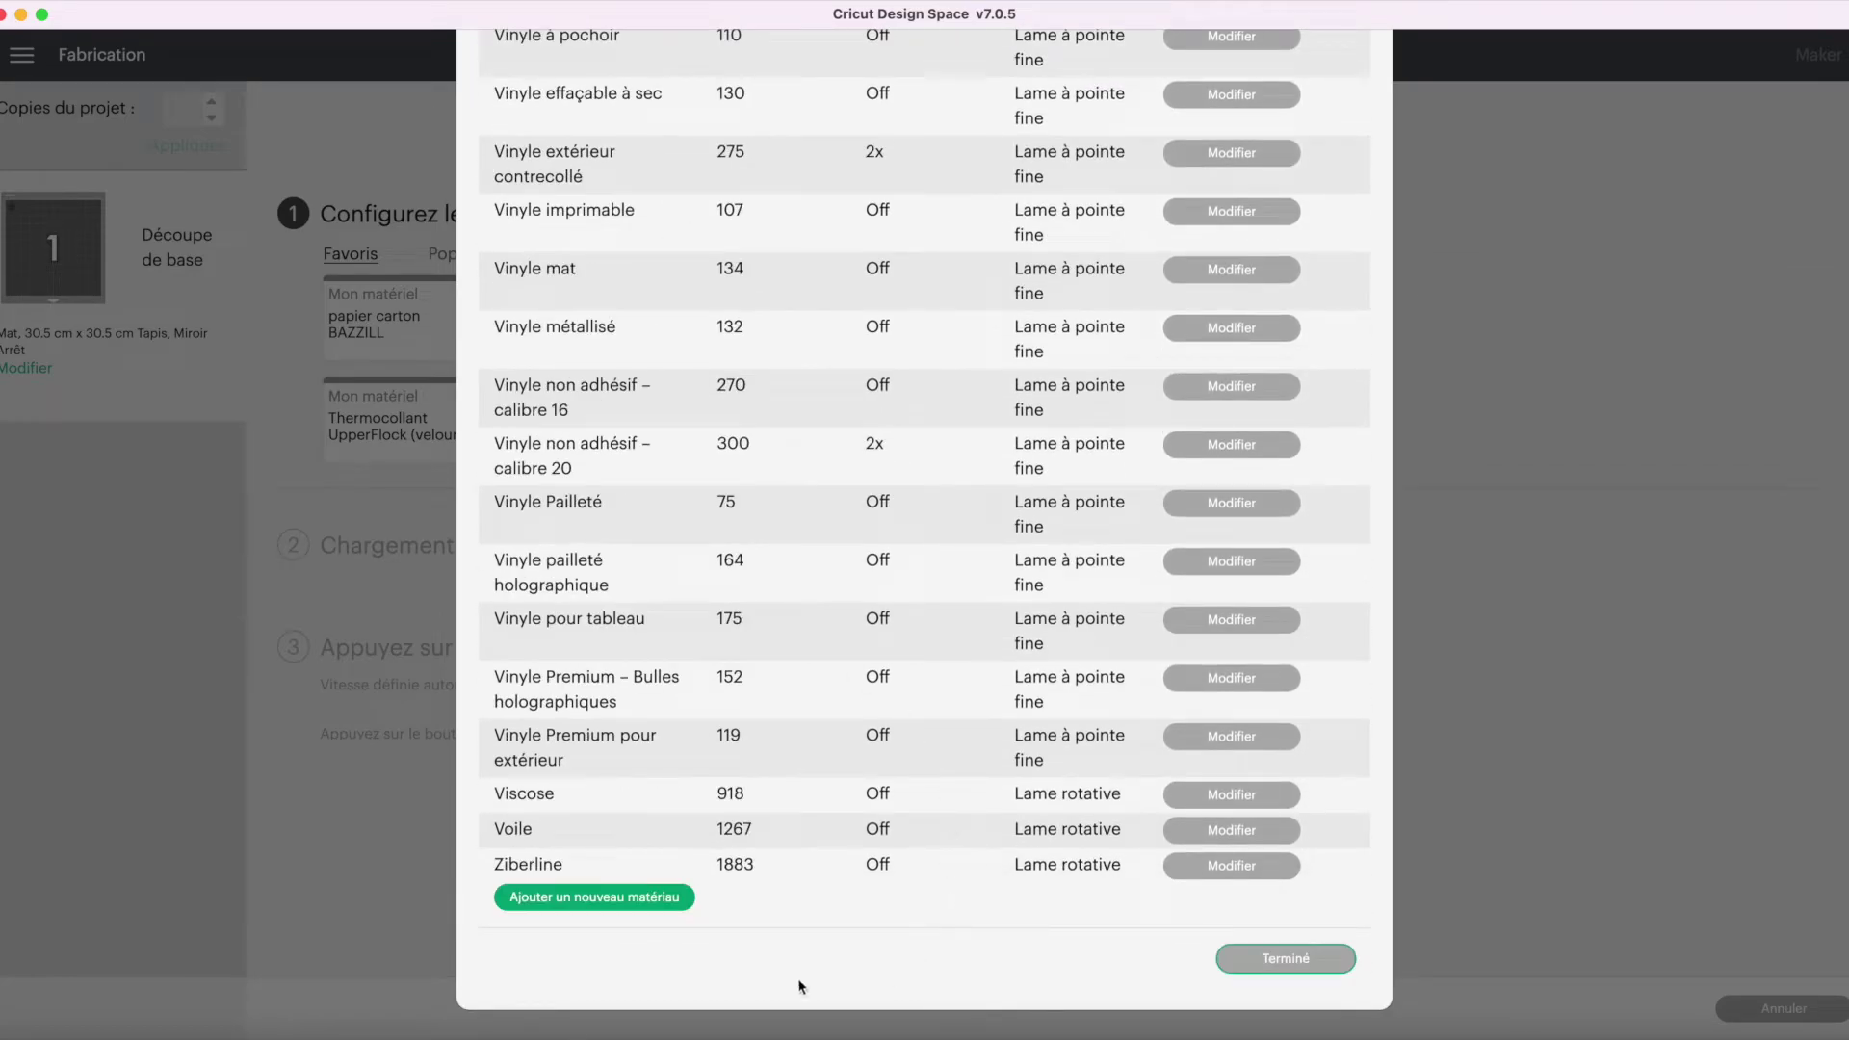
click(654, 899)
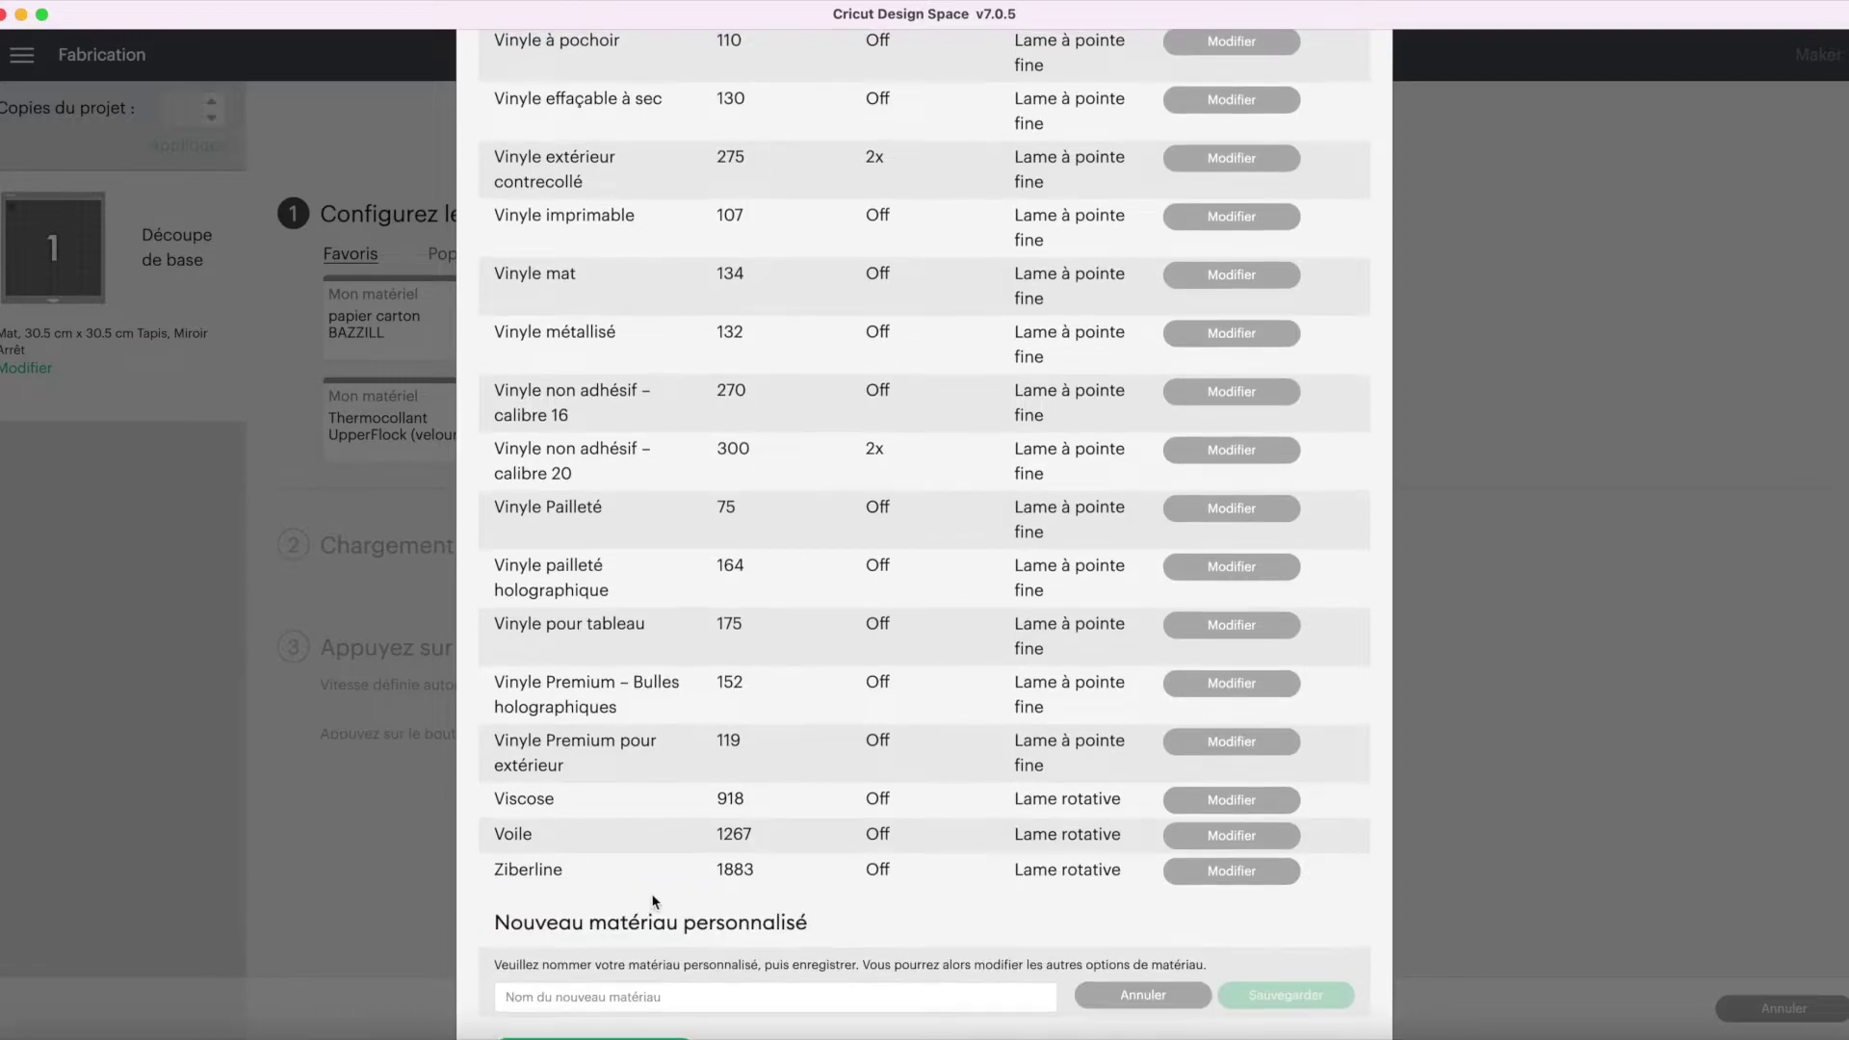
click(556, 852)
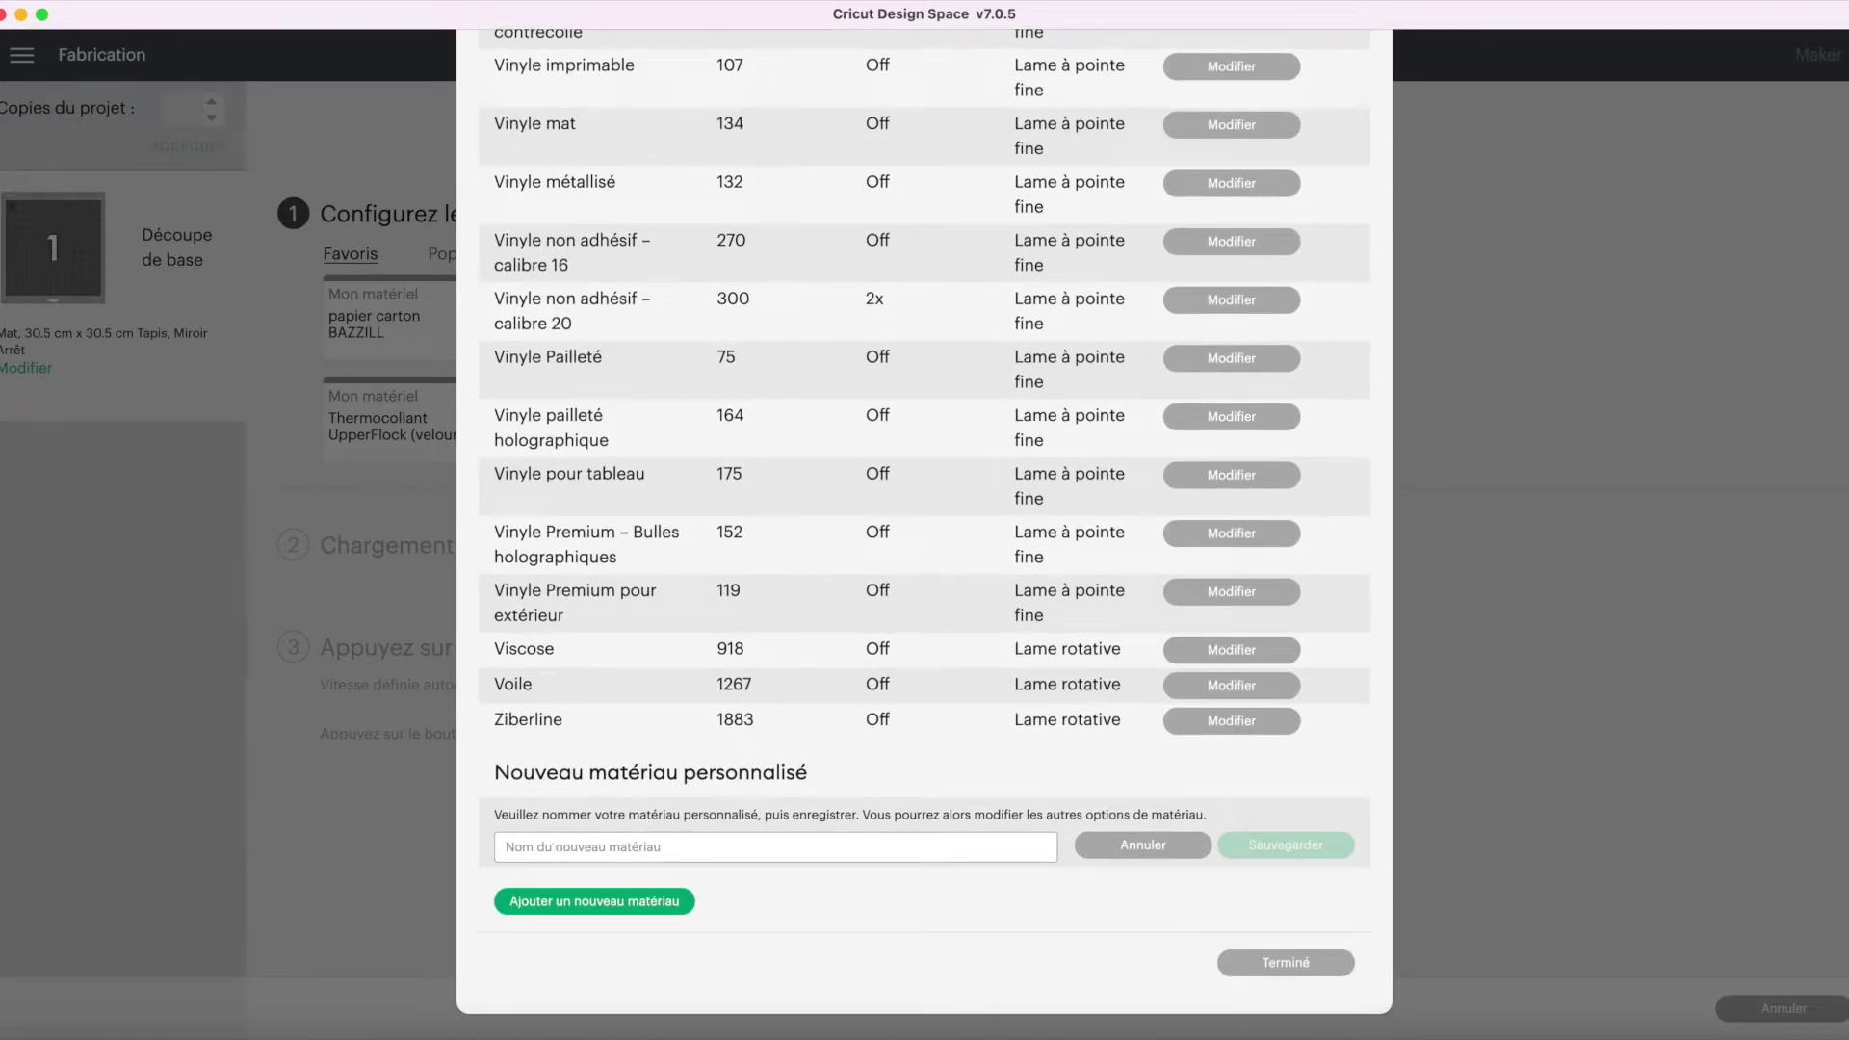
text(papier )
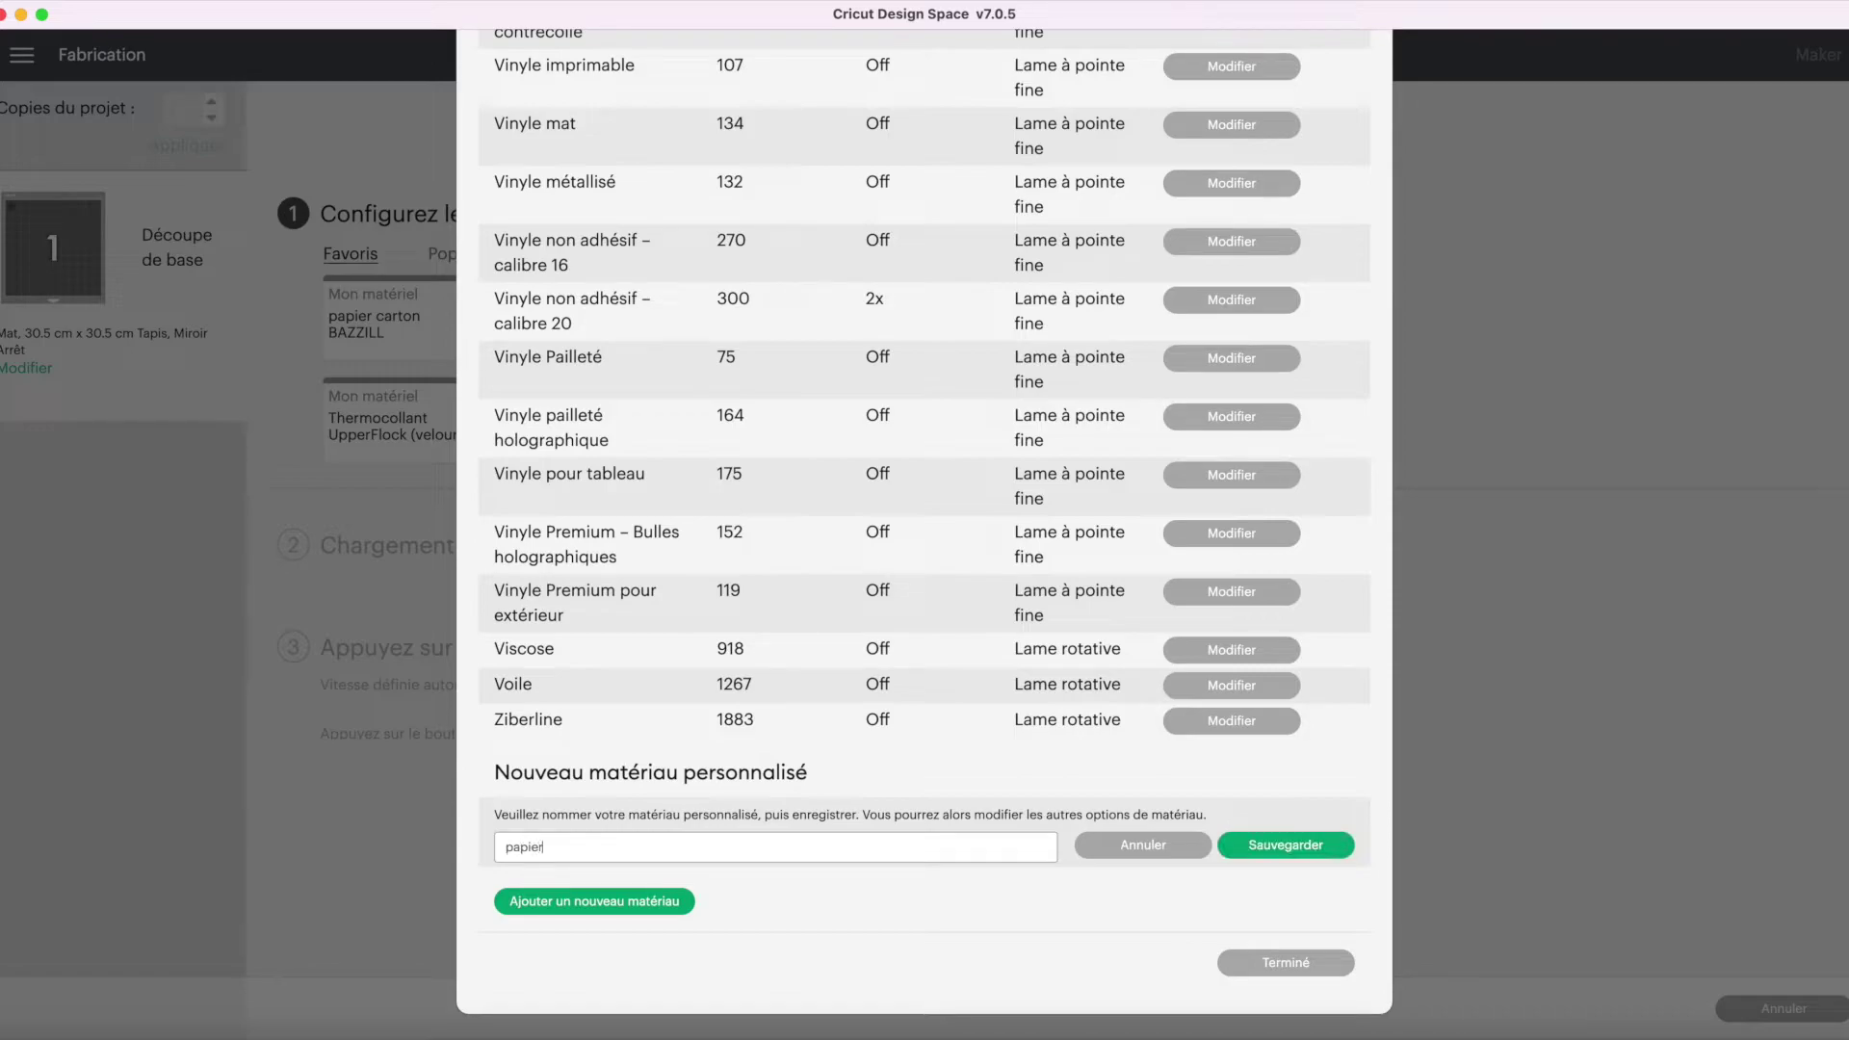
text(pour)
text( tutu)
text(o)
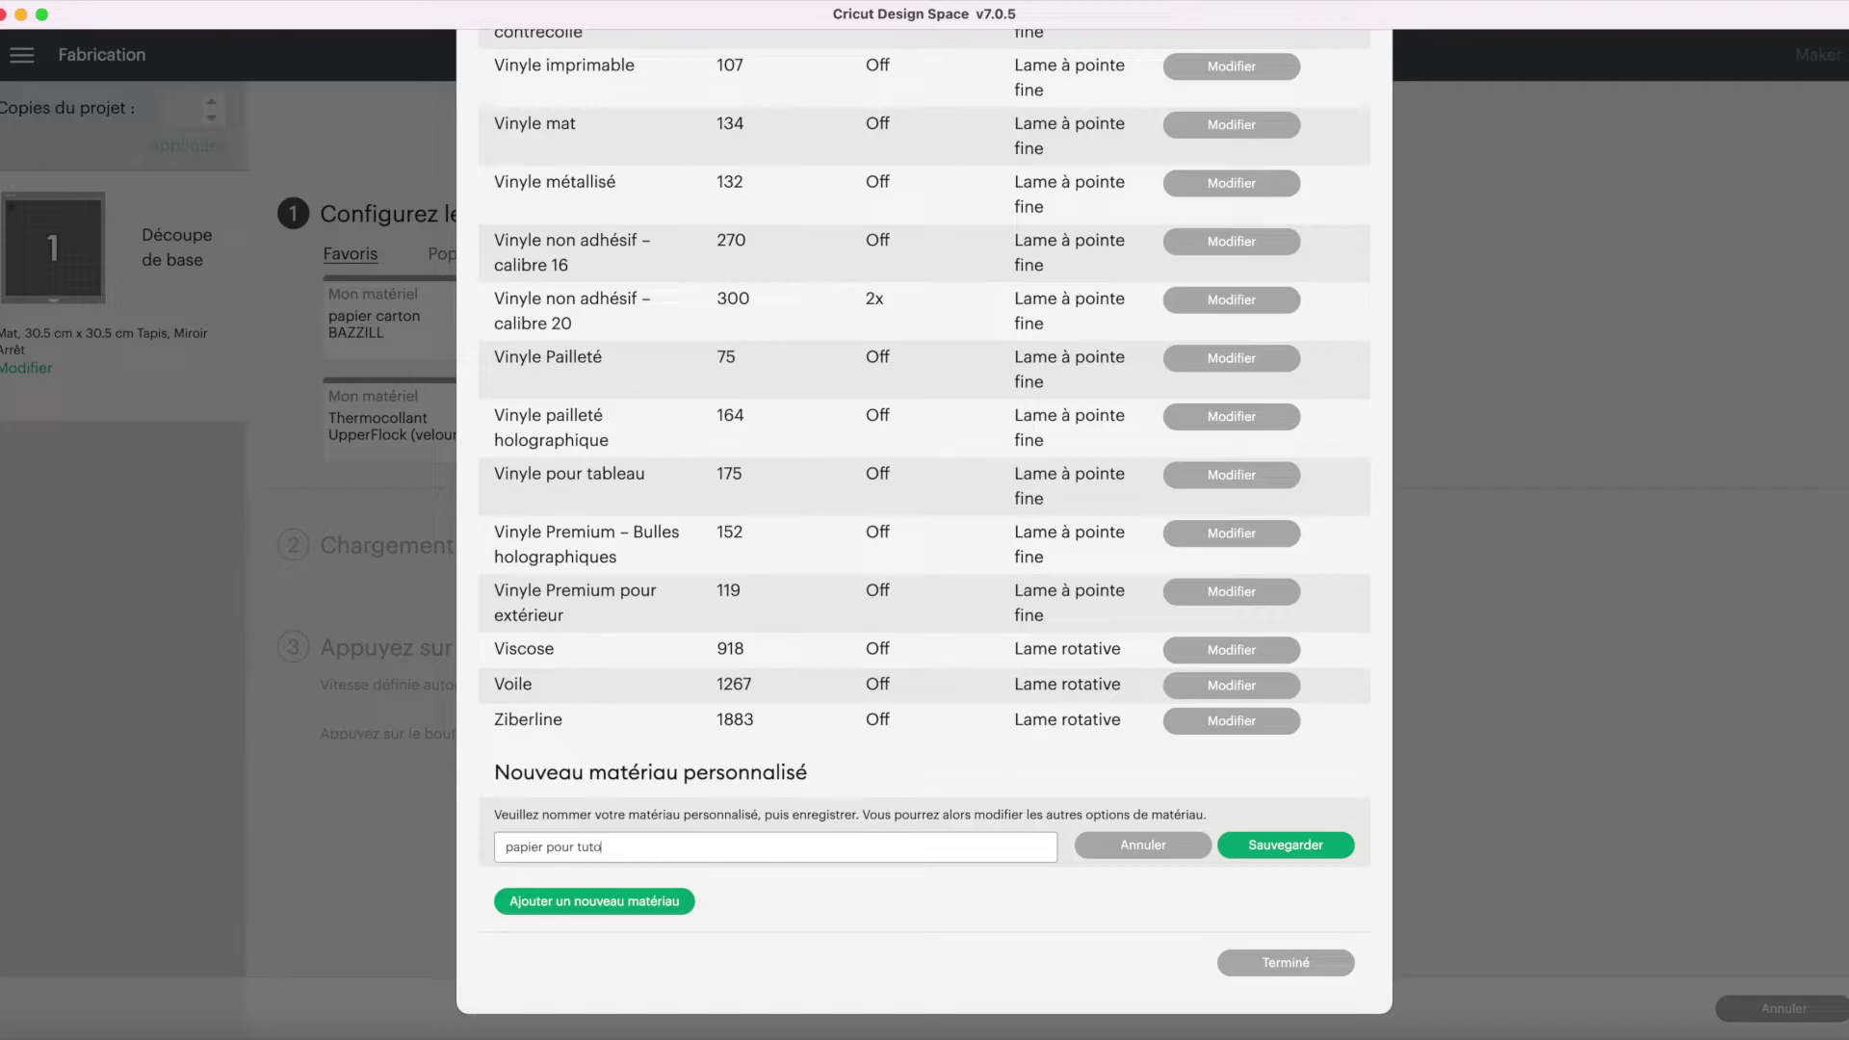
click(1286, 846)
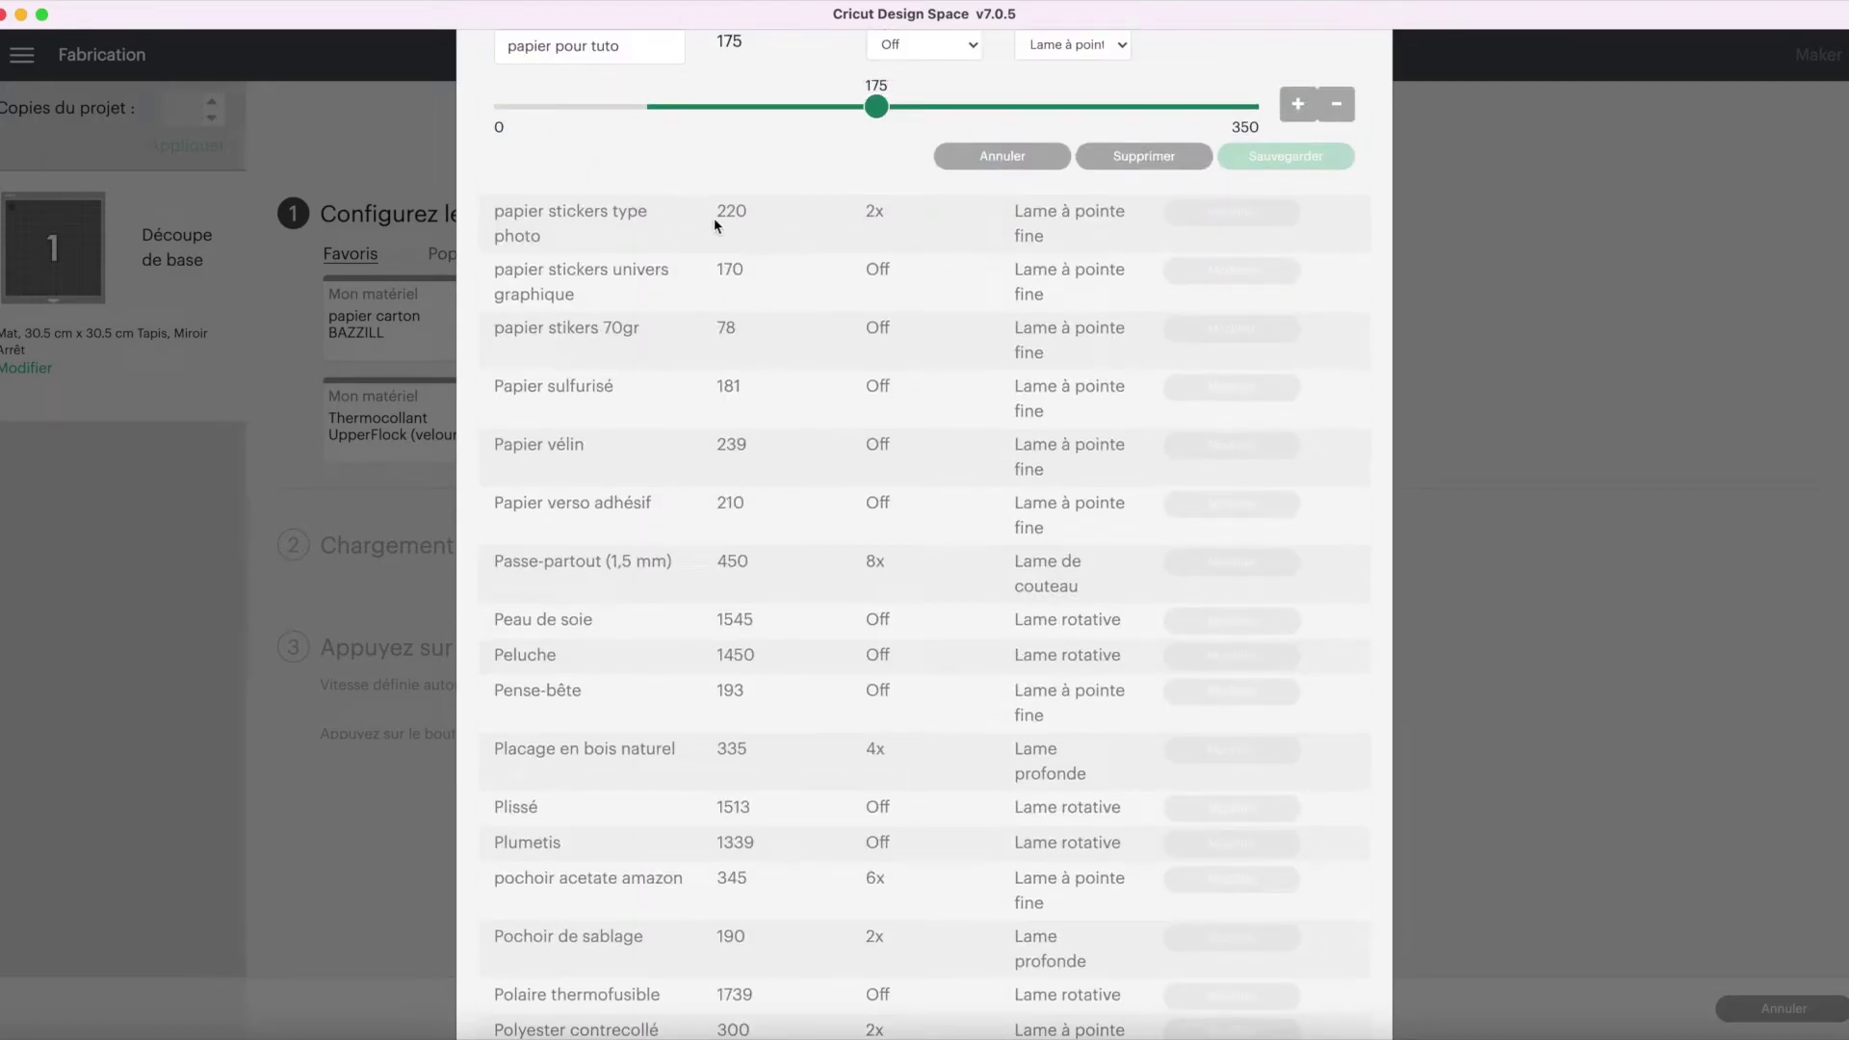
Set the cutting pressure of "papier pour tuto" to 250, using similar papers in the list as reference.
scroll(739, 250, up, 3)
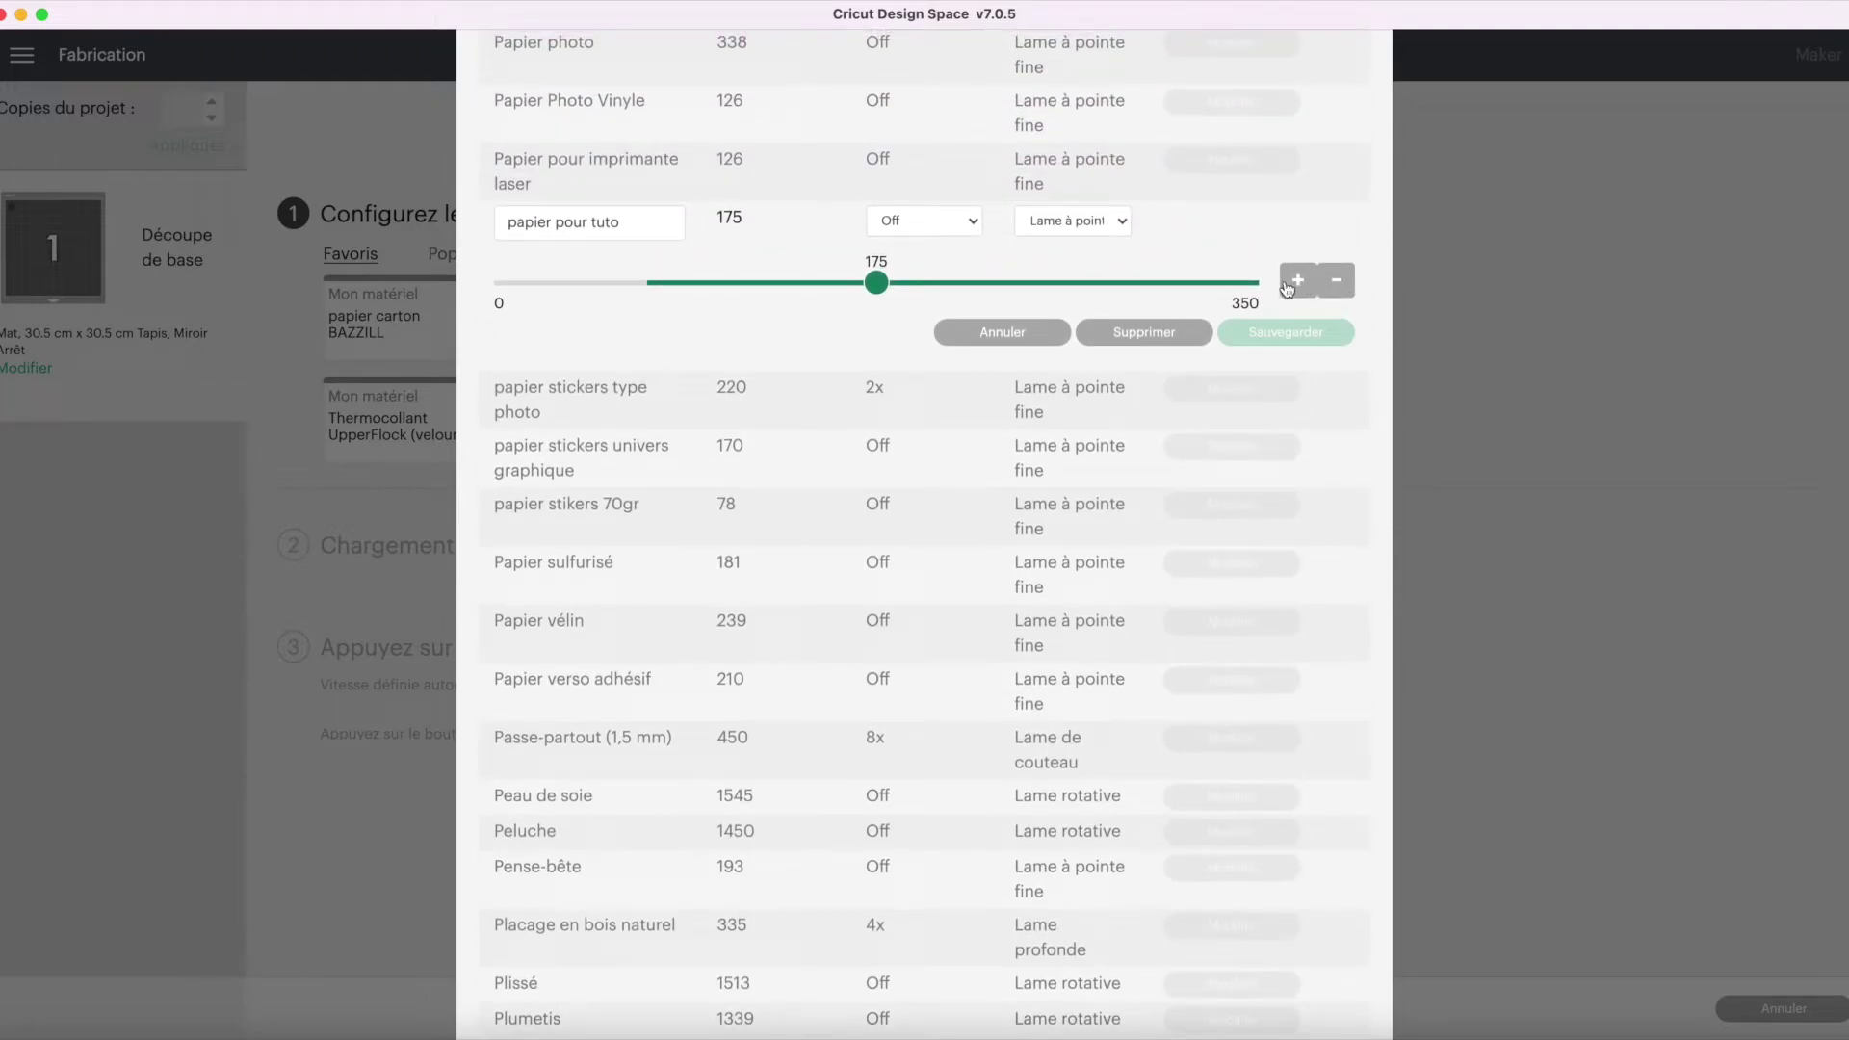
scroll(1287, 289, down, 1)
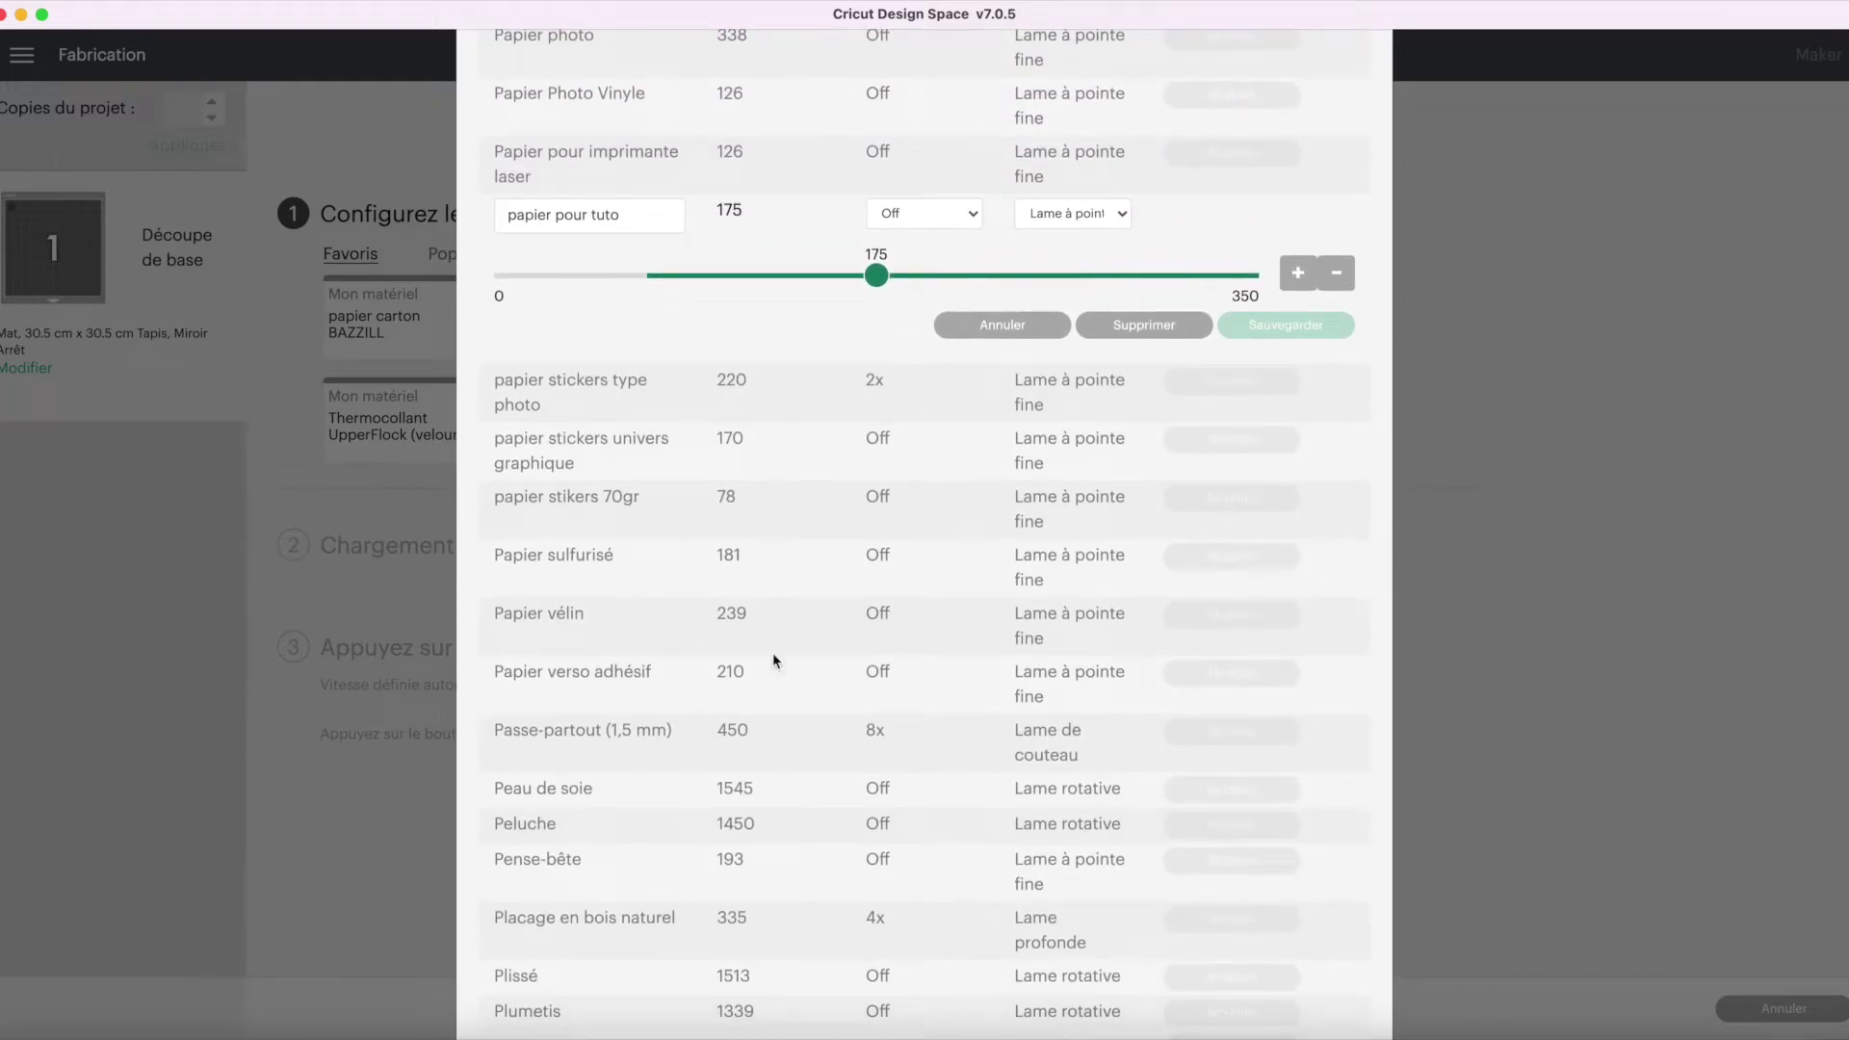
scroll(761, 674, down, 7)
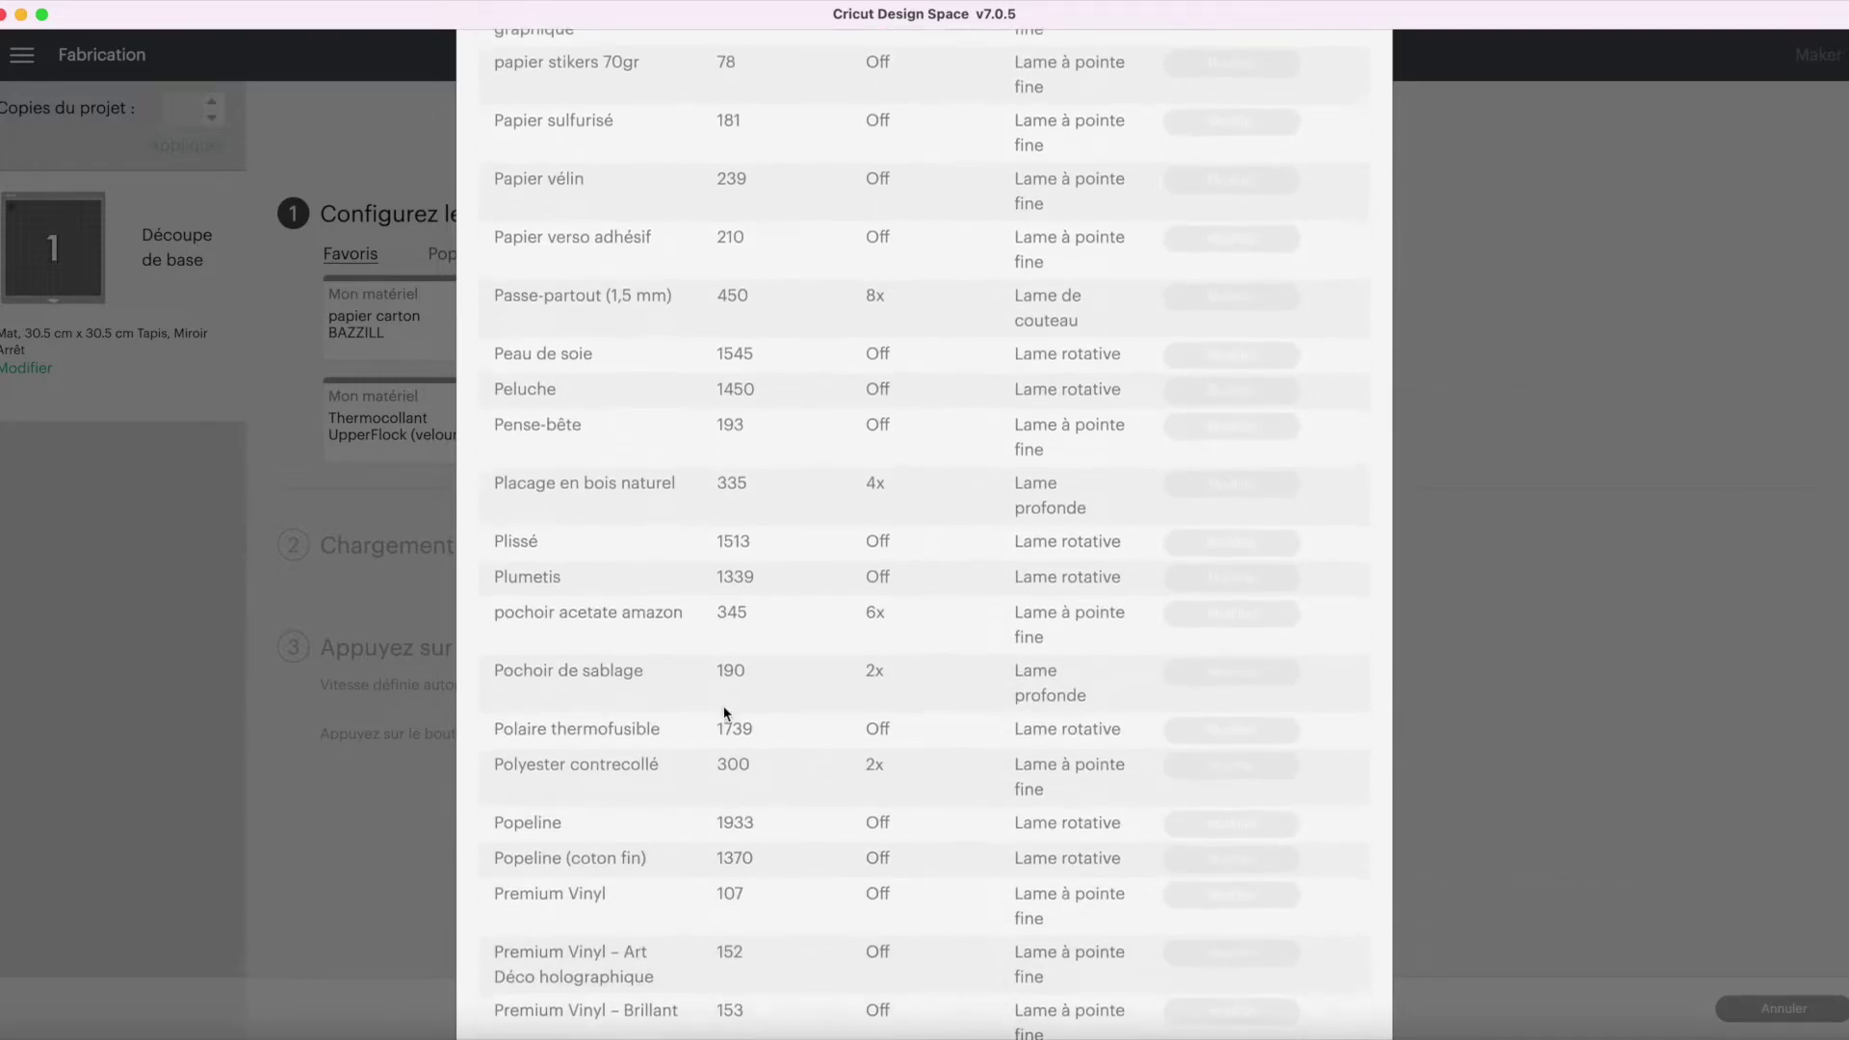
scroll(724, 711, up, 15)
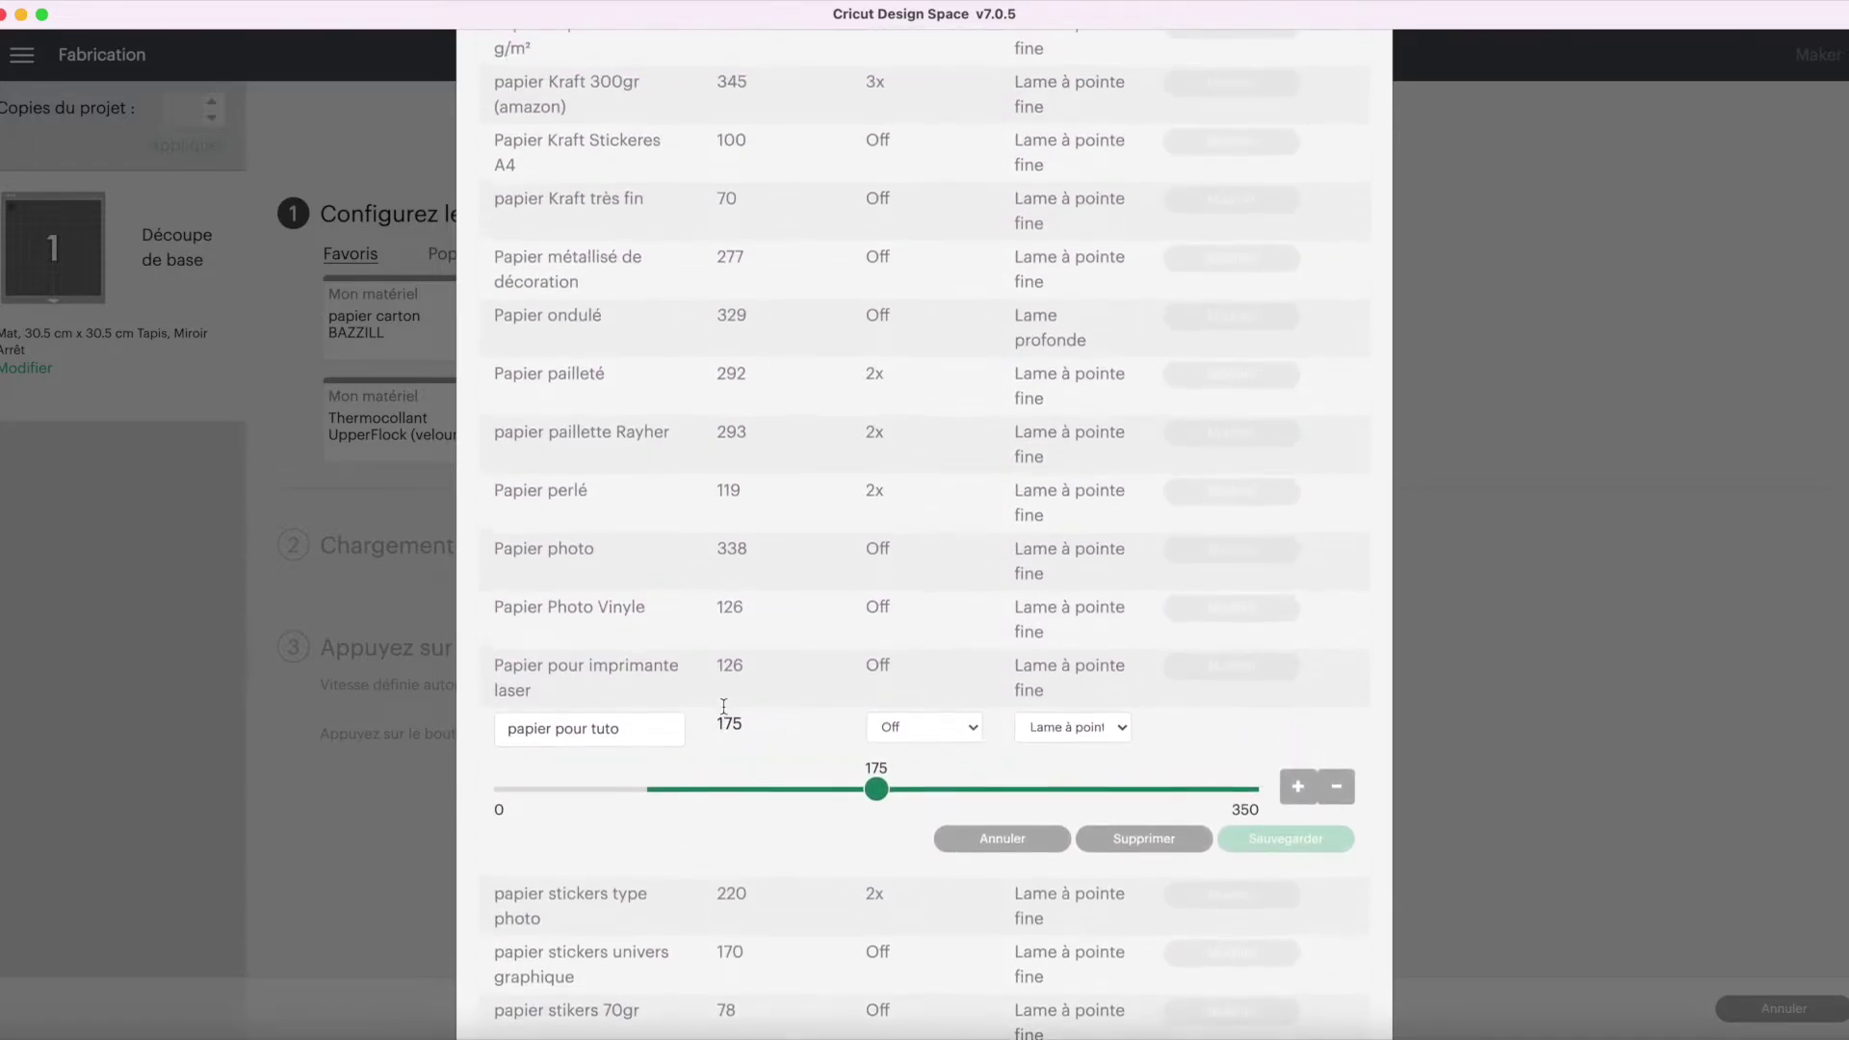
scroll(651, 345, up, 4)
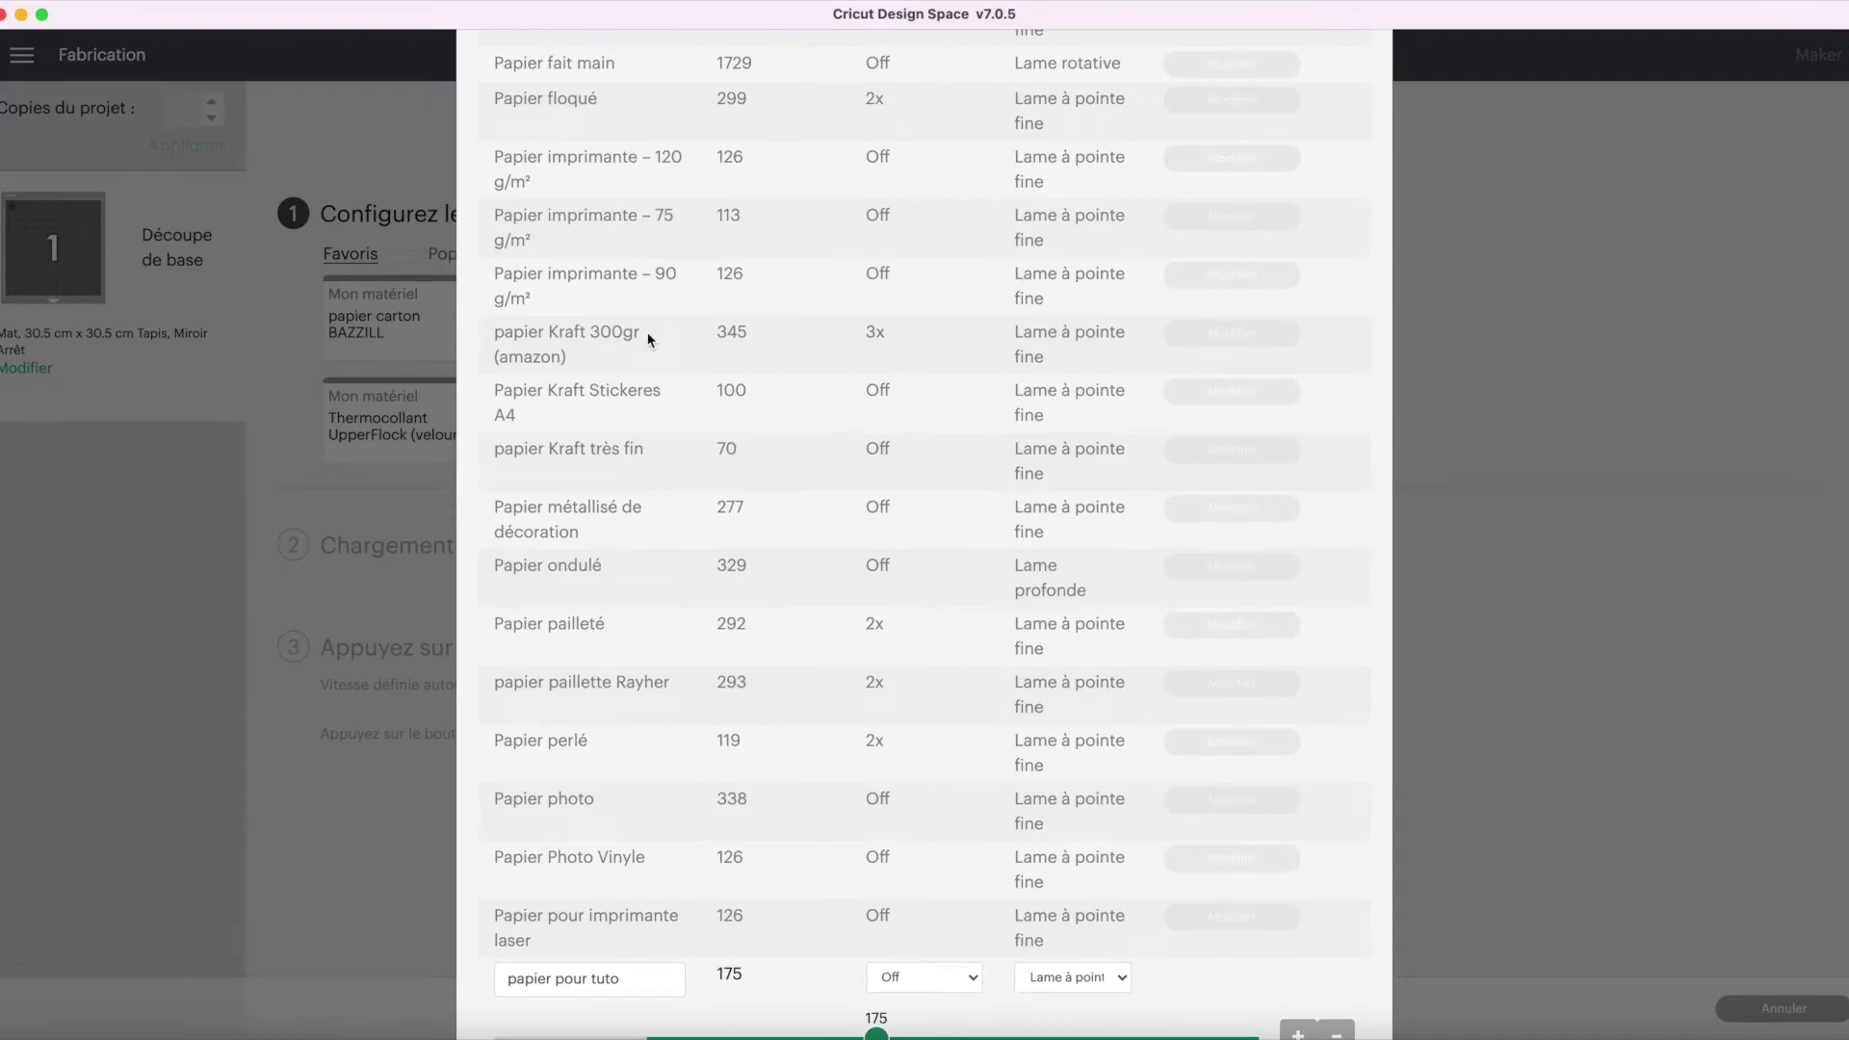
scroll(650, 339, down, 8)
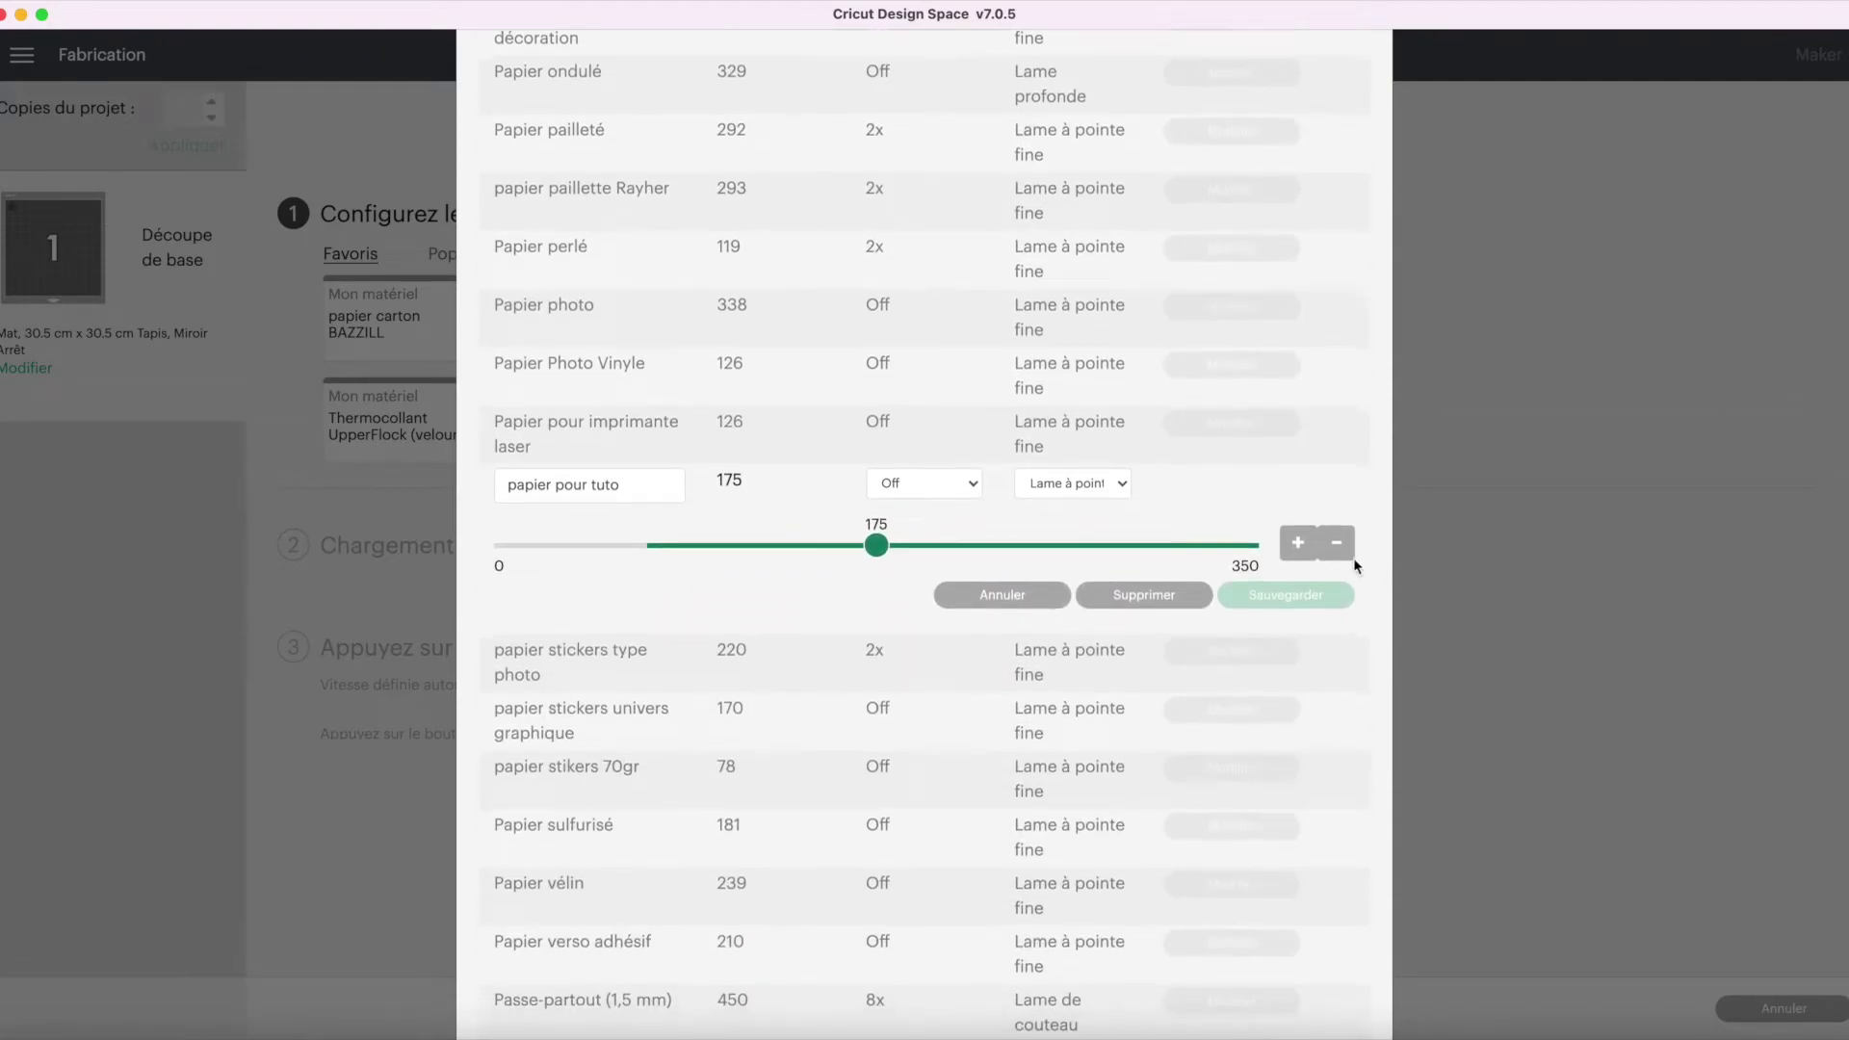
drag(900, 541, 1039, 544)
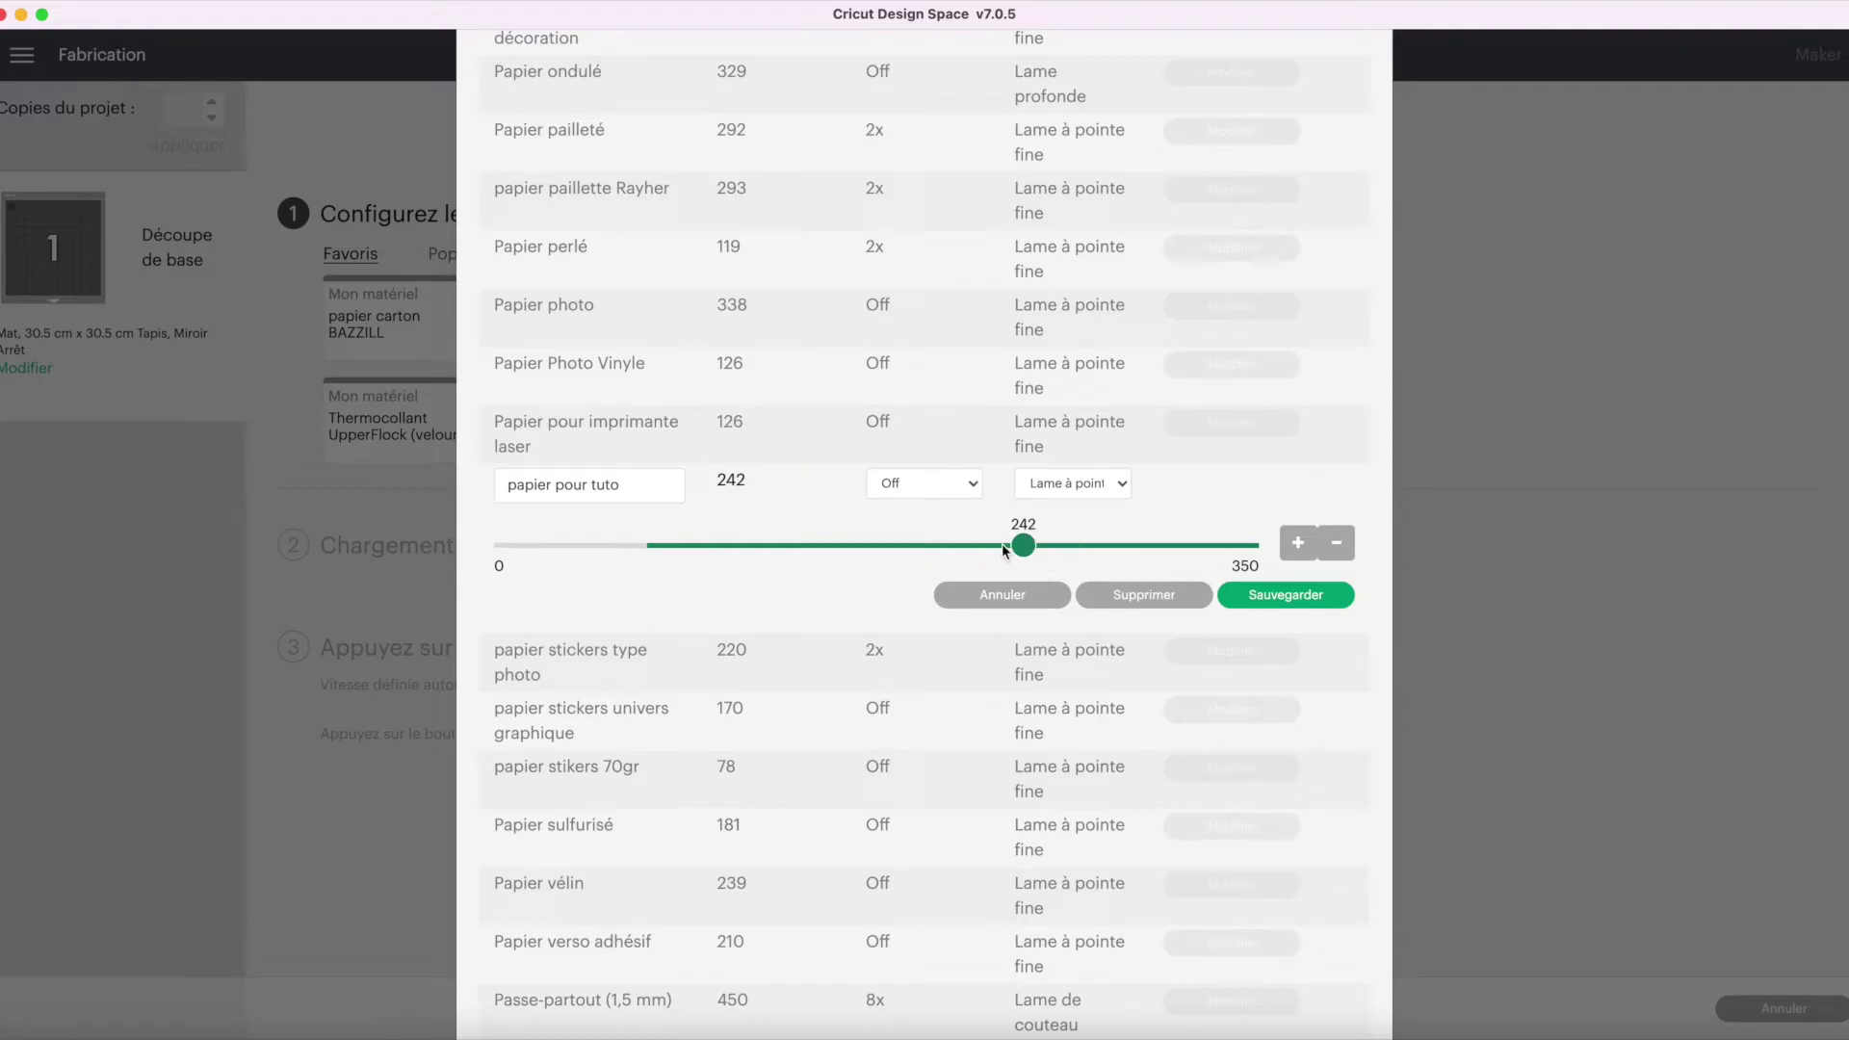
drag(1032, 545, 1035, 551)
click(1299, 551)
click(1298, 551)
click(1298, 551)
click(1298, 551)
click(1299, 551)
click(1298, 551)
click(1298, 551)
click(1298, 551)
click(1298, 551)
click(1298, 551)
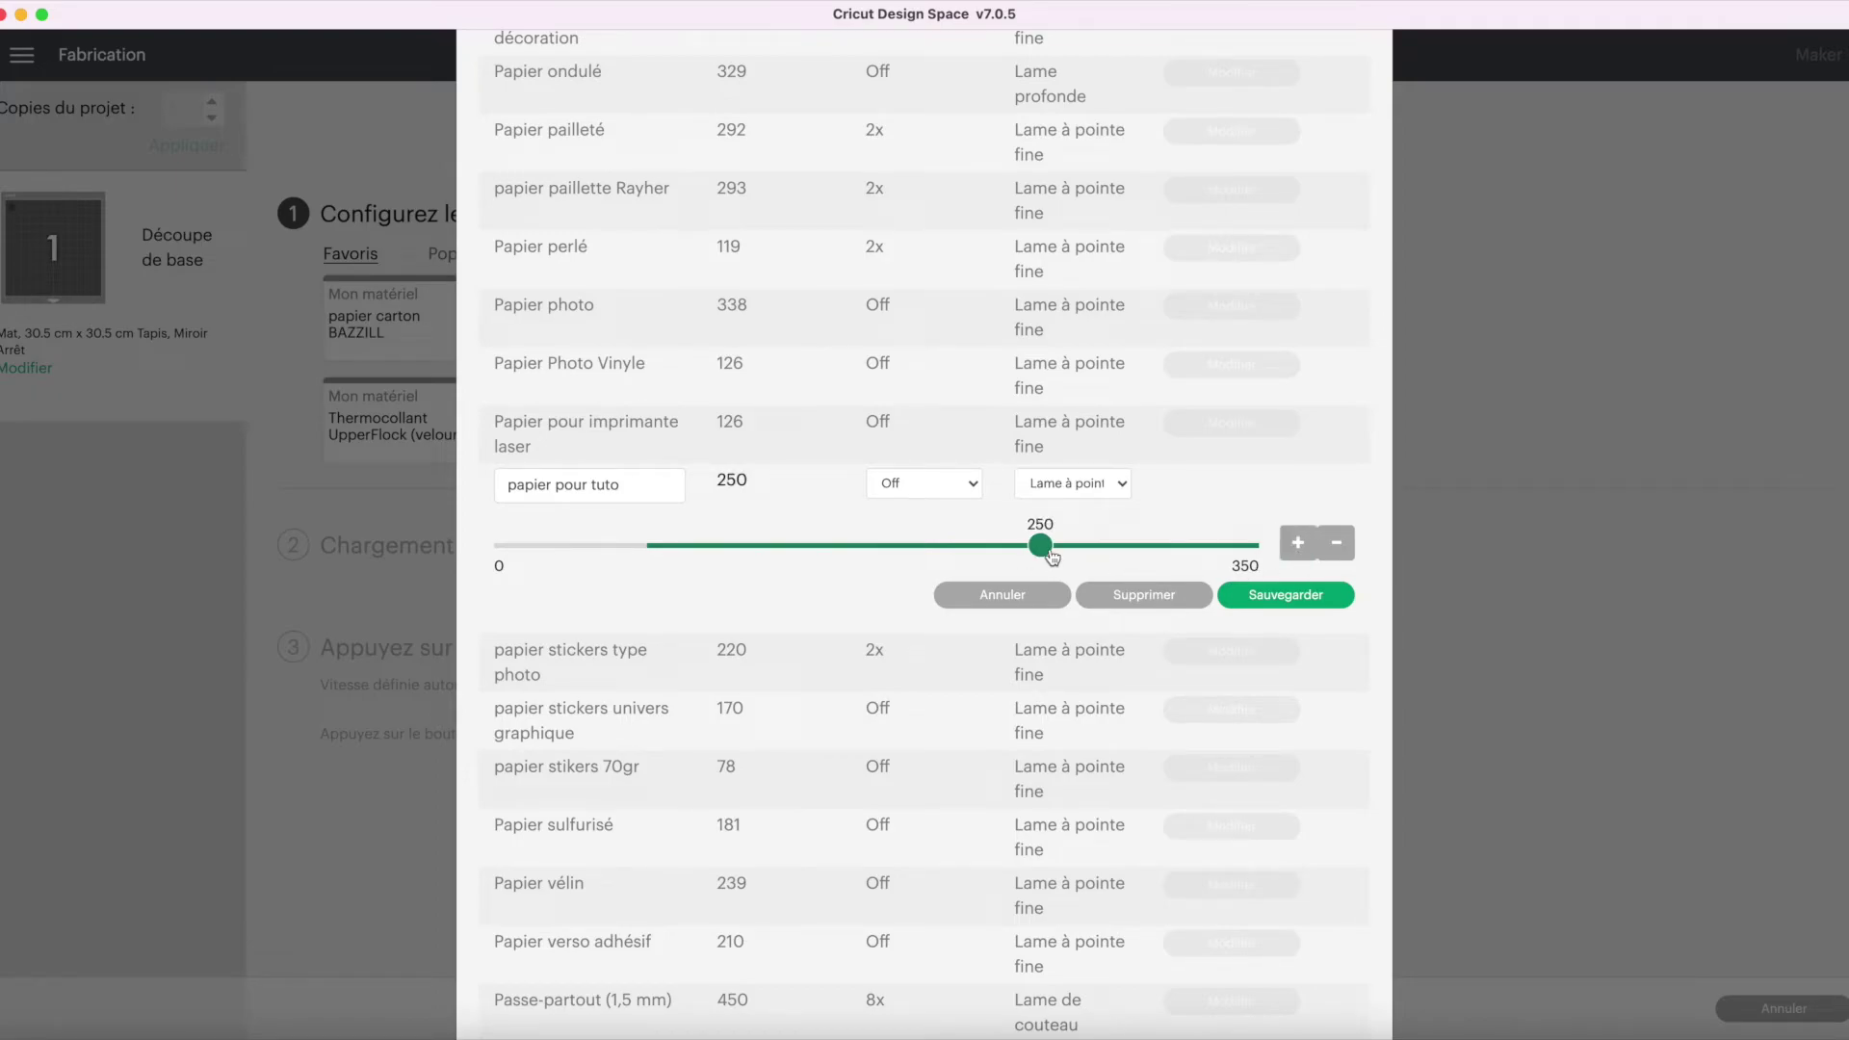
Try a cutting pressure of 280 with 2x multi-cut for "papier pour tuto" and discard the edits.
drag(1053, 557, 1168, 550)
drag(1170, 555, 1122, 550)
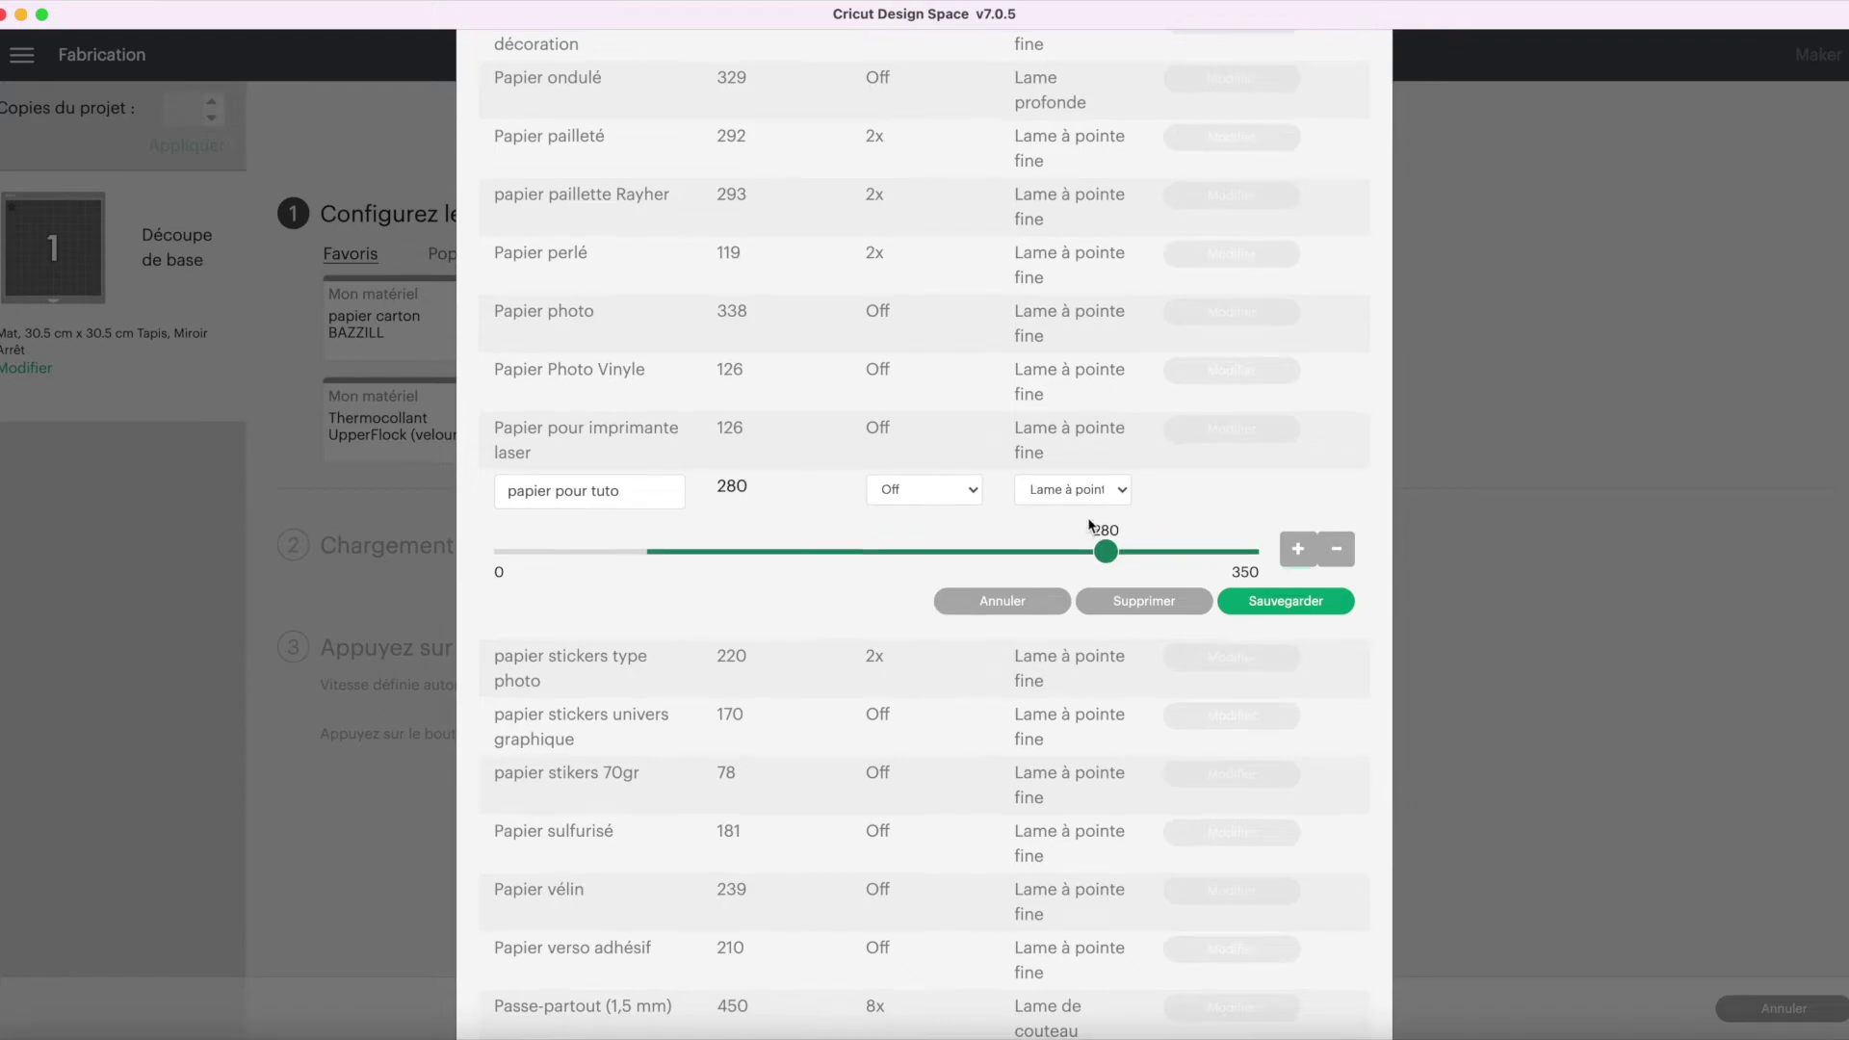
click(969, 491)
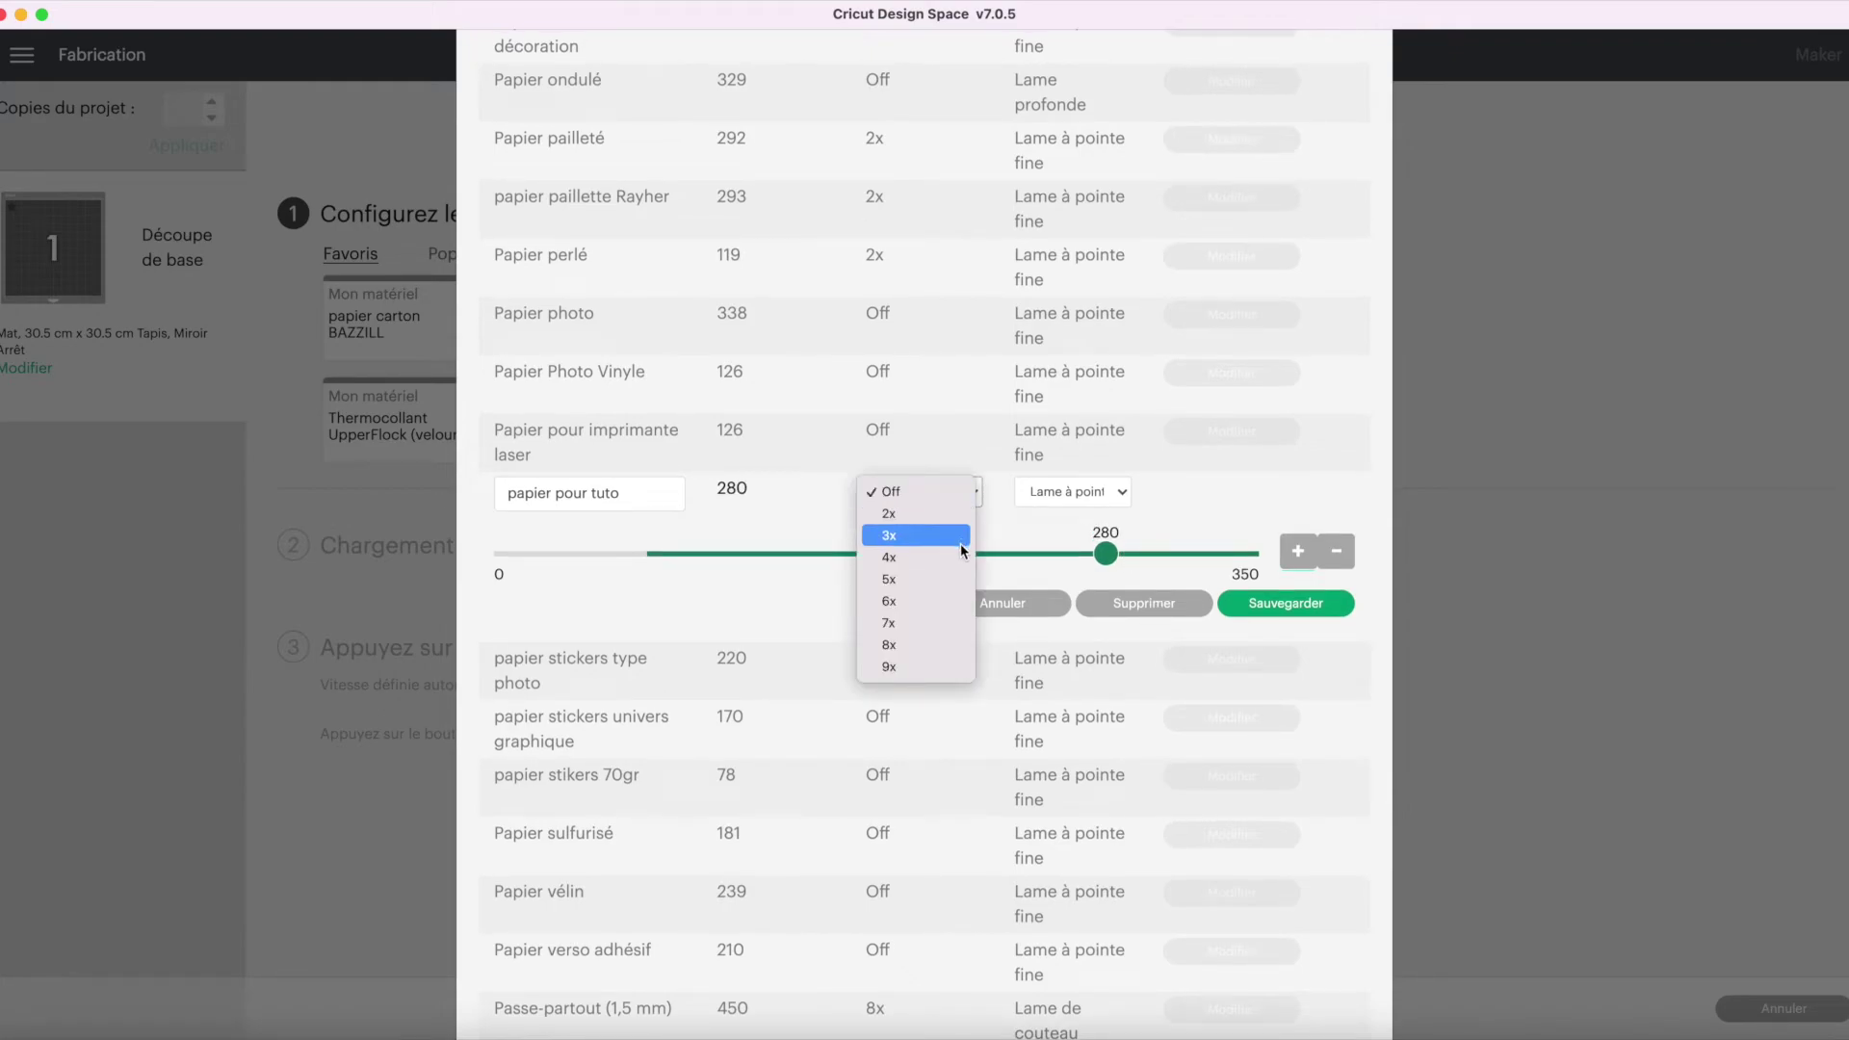
click(954, 514)
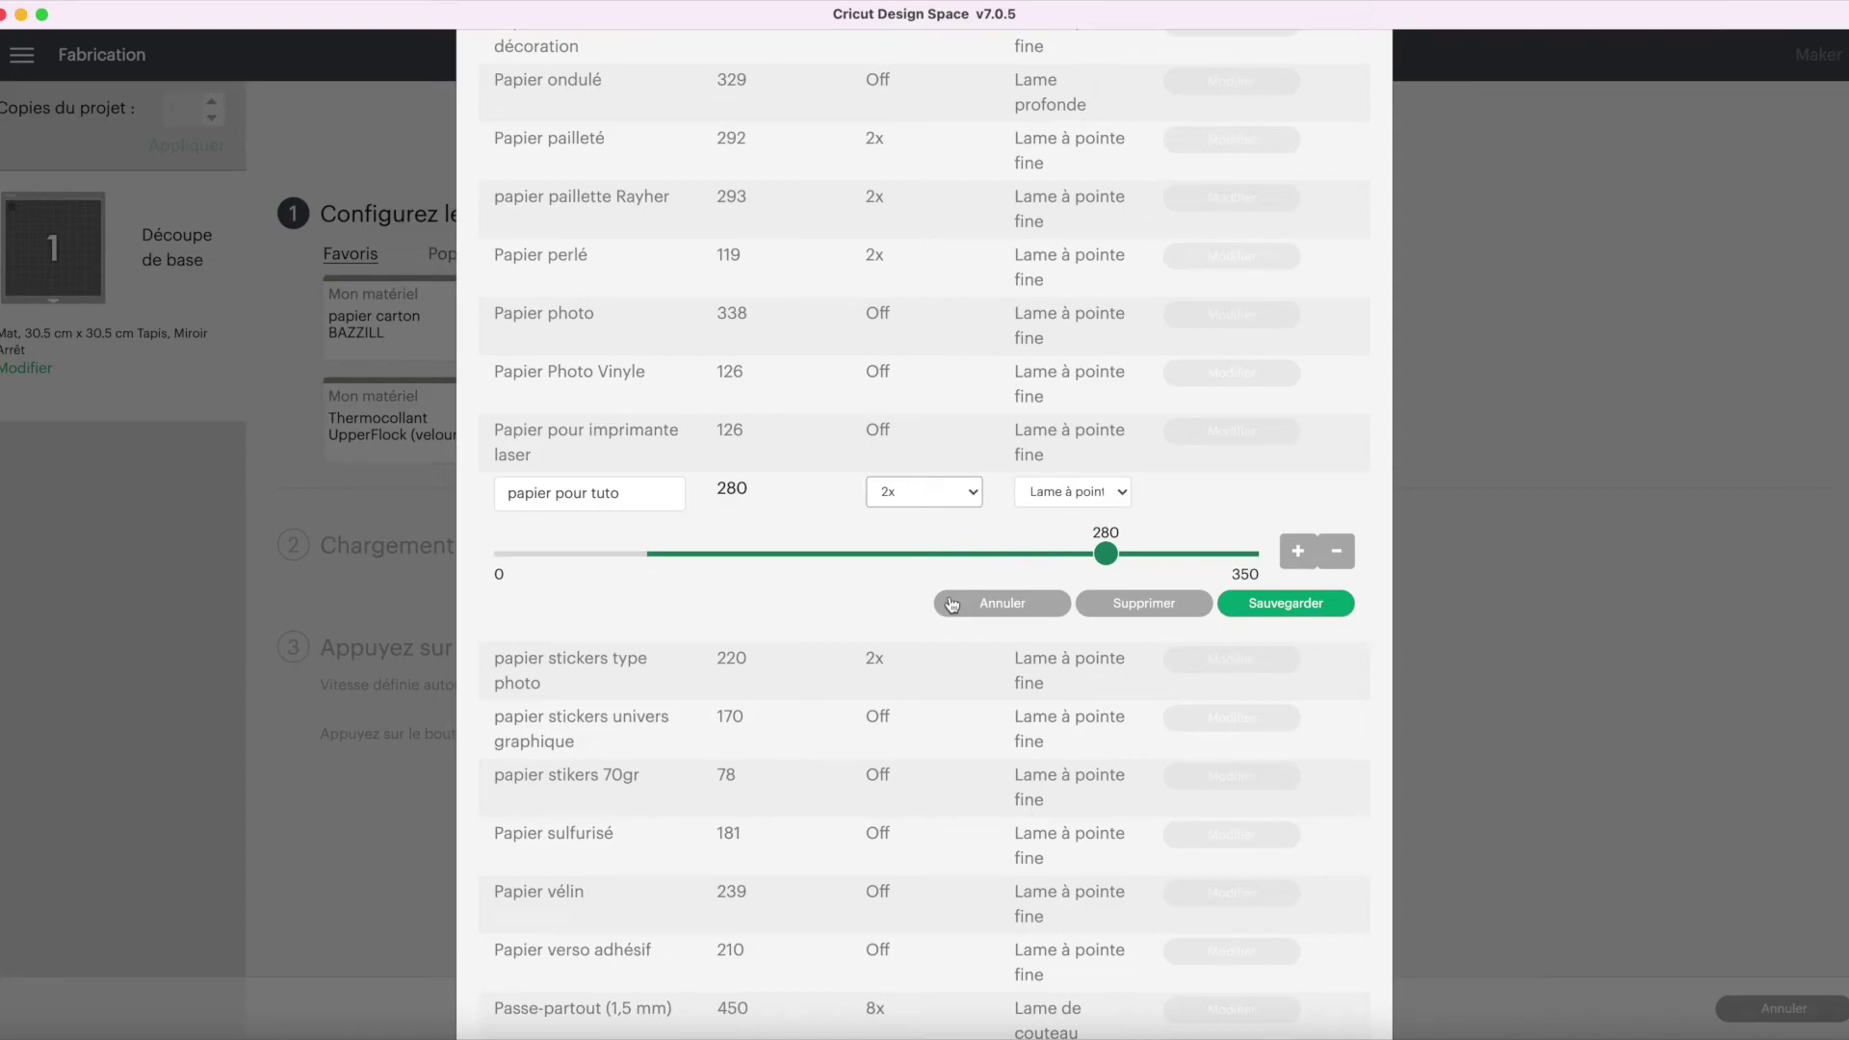
click(1003, 604)
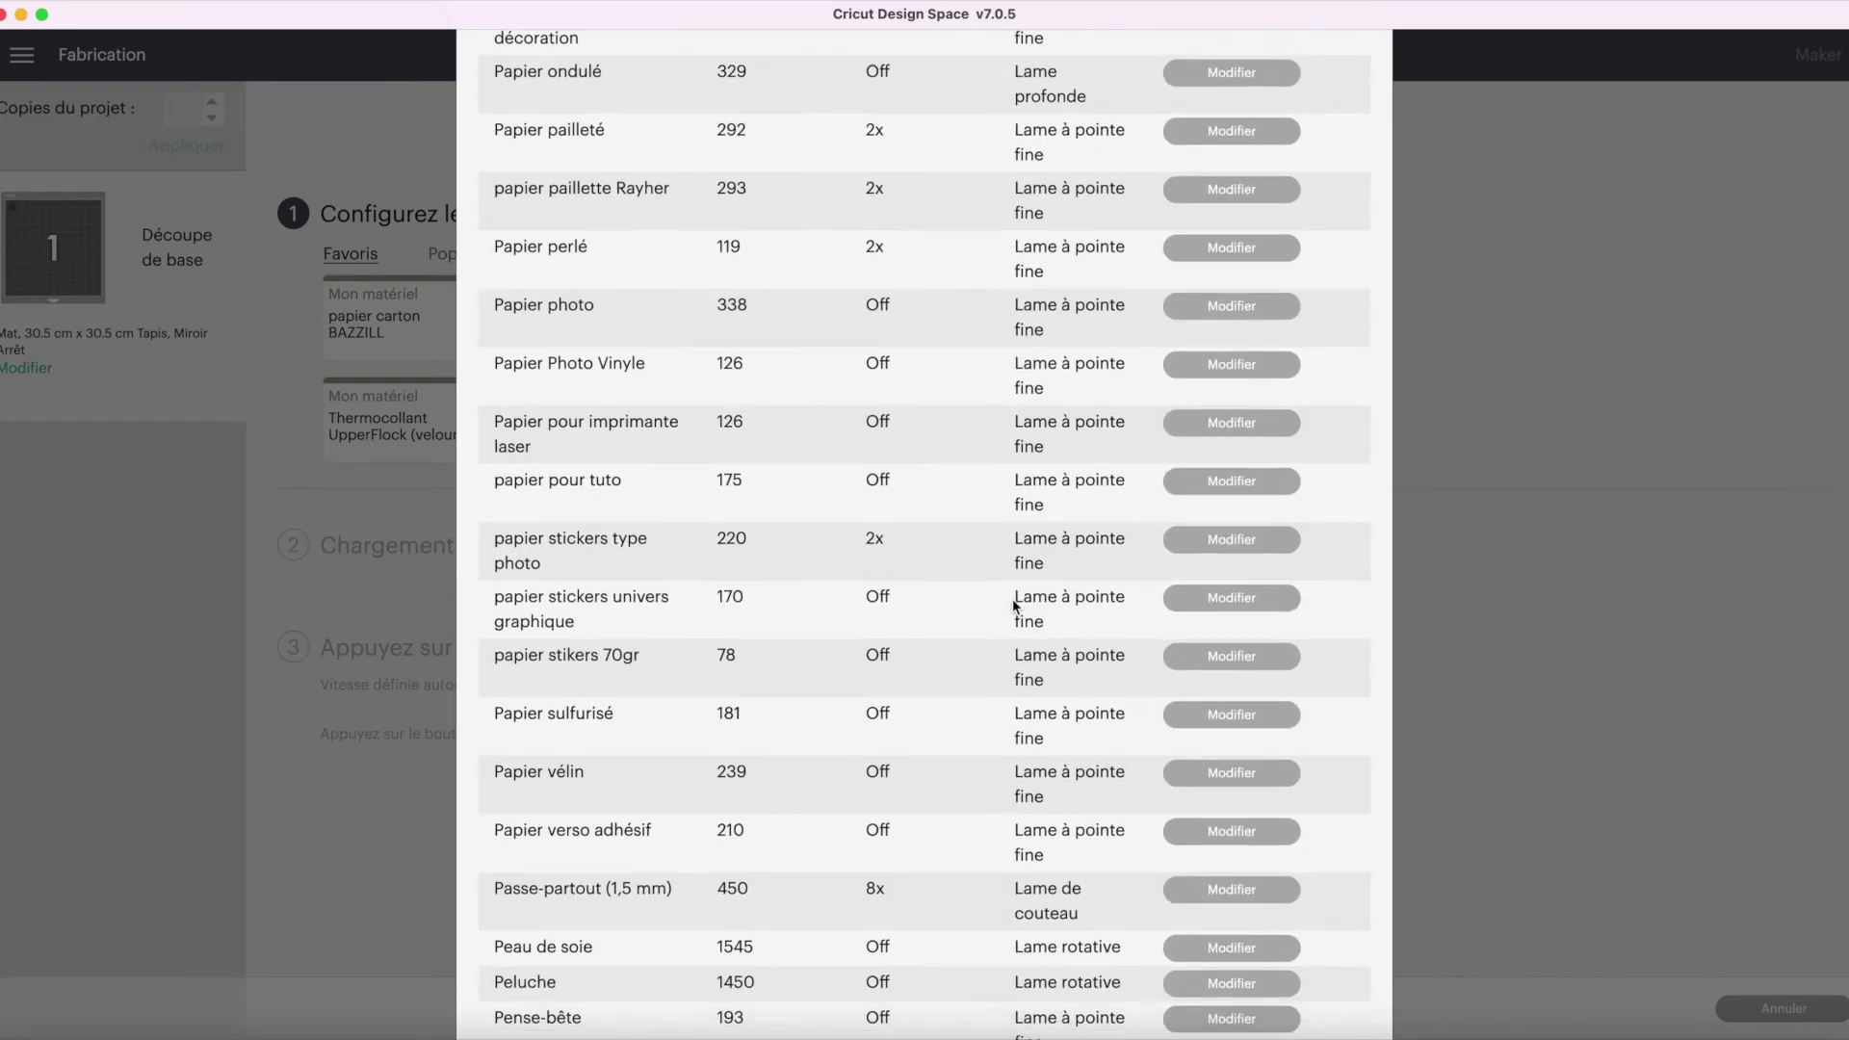
Close the custom materials list and cancel the cut, leaving material setup and the mat preview.
scroll(1013, 602, down, 10)
scroll(1013, 602, up, 20)
scroll(1013, 607, up, 20)
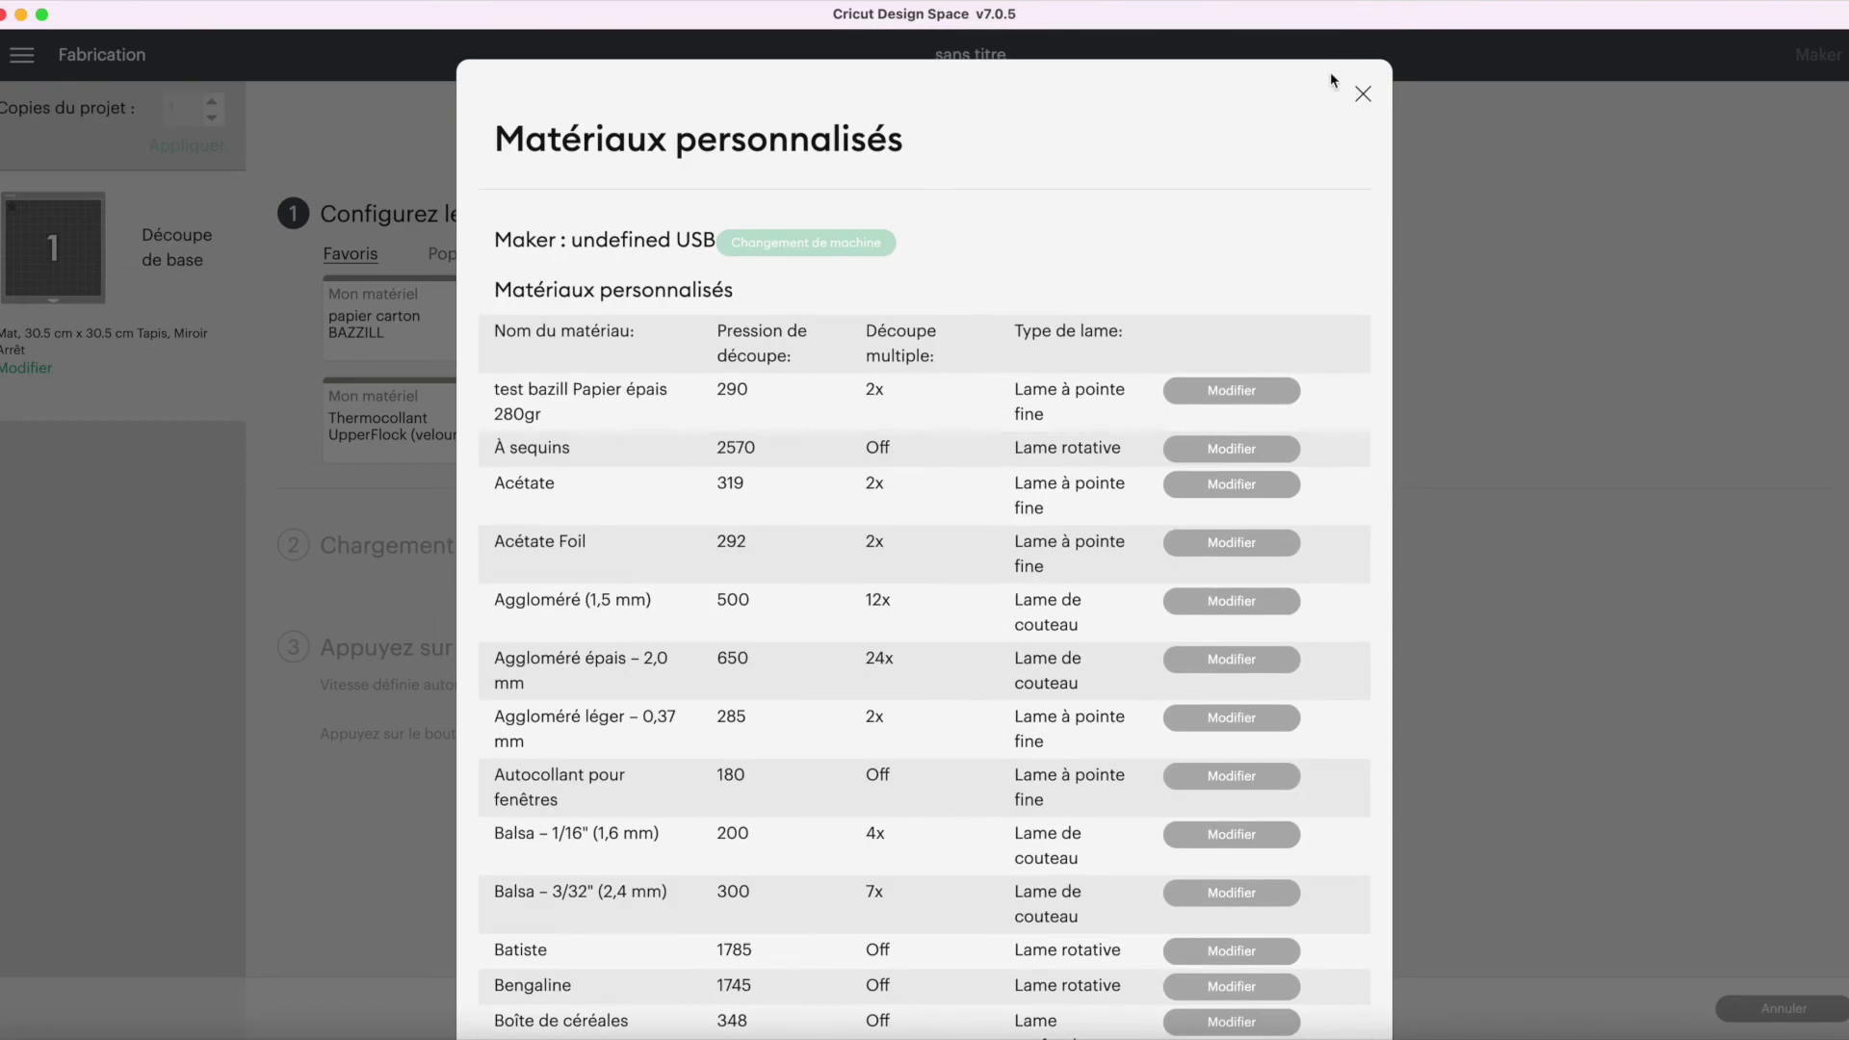
click(1363, 93)
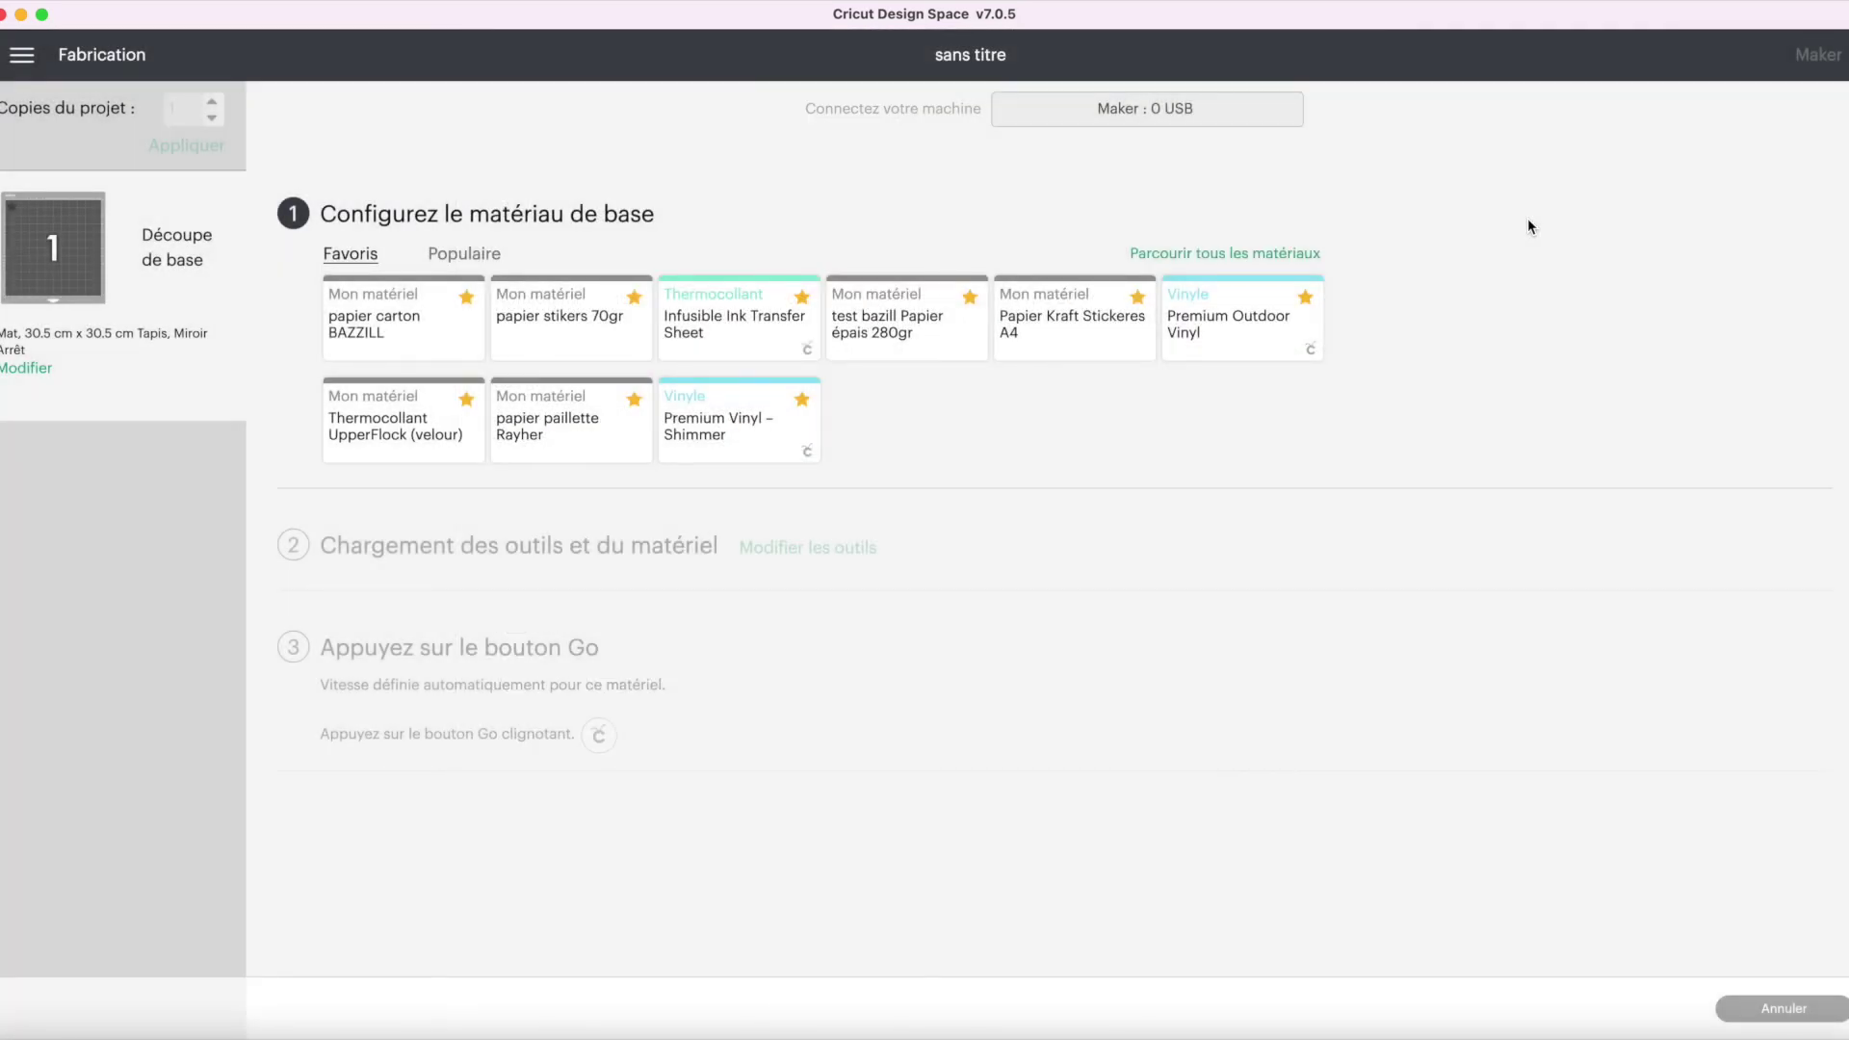
click(1774, 1007)
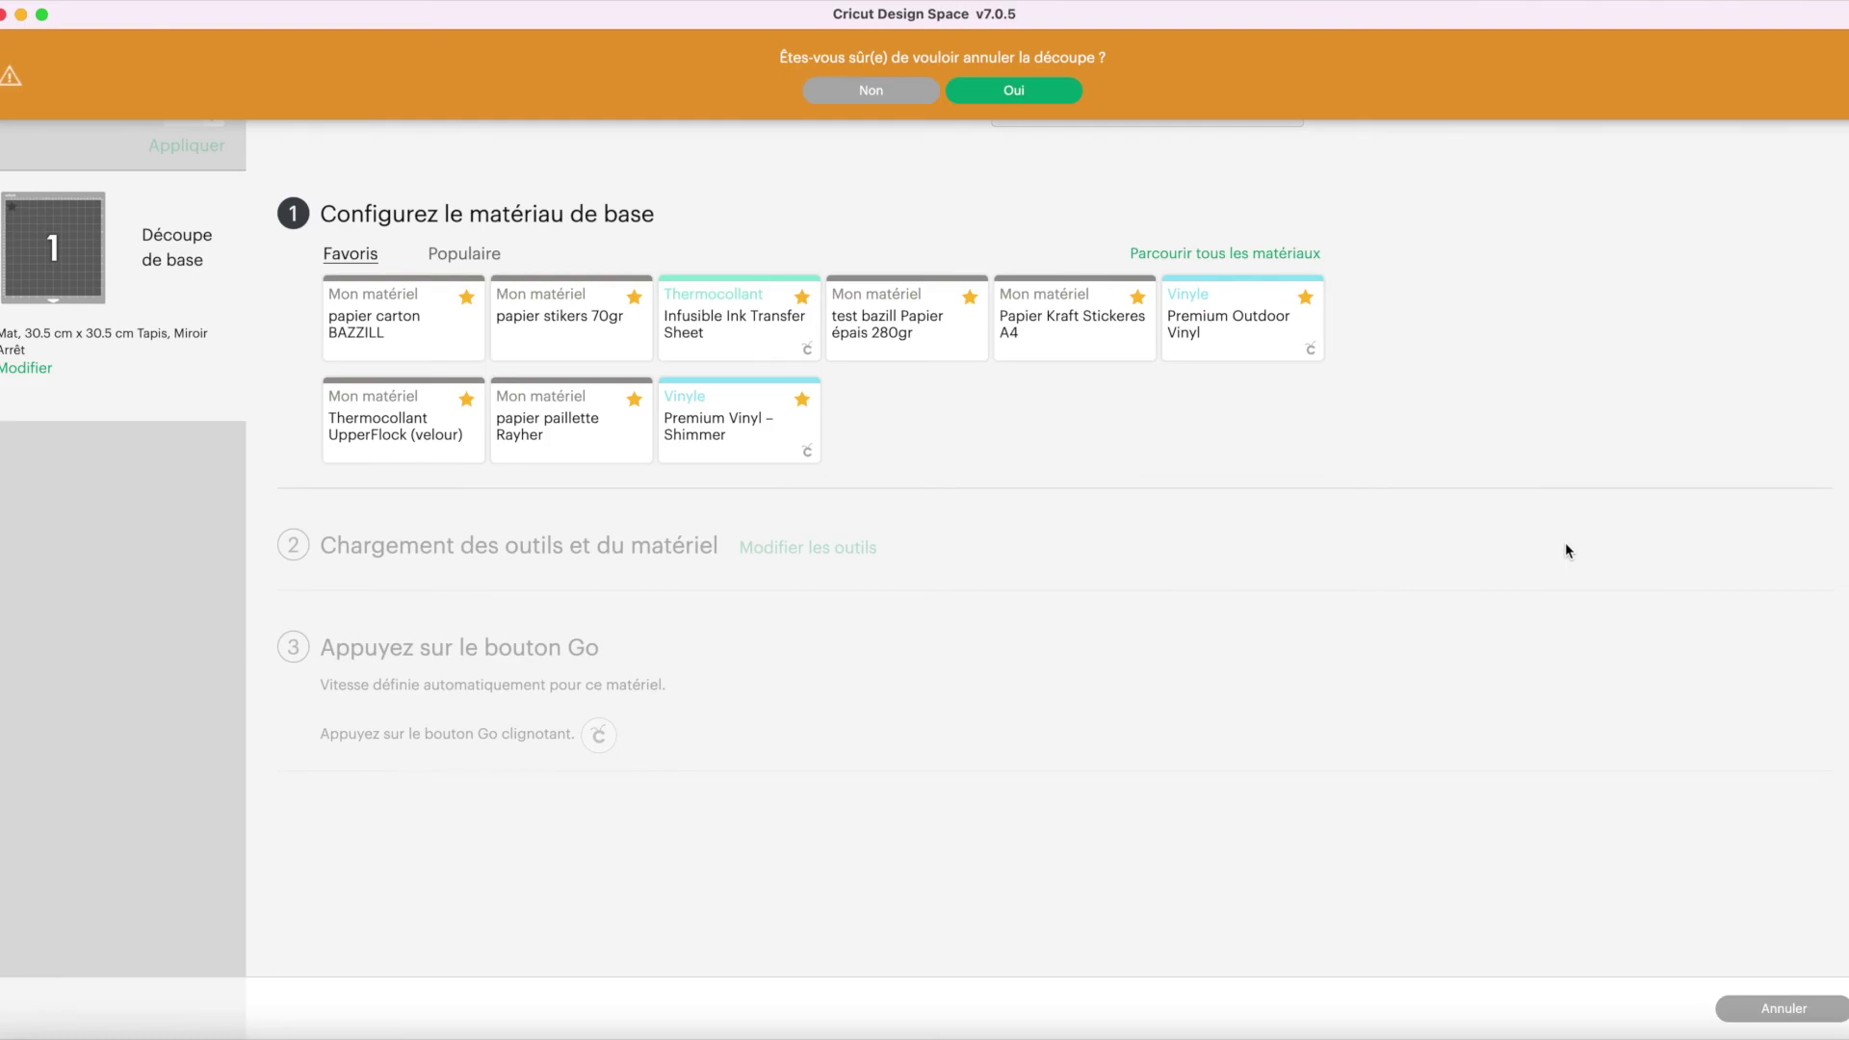
click(1009, 91)
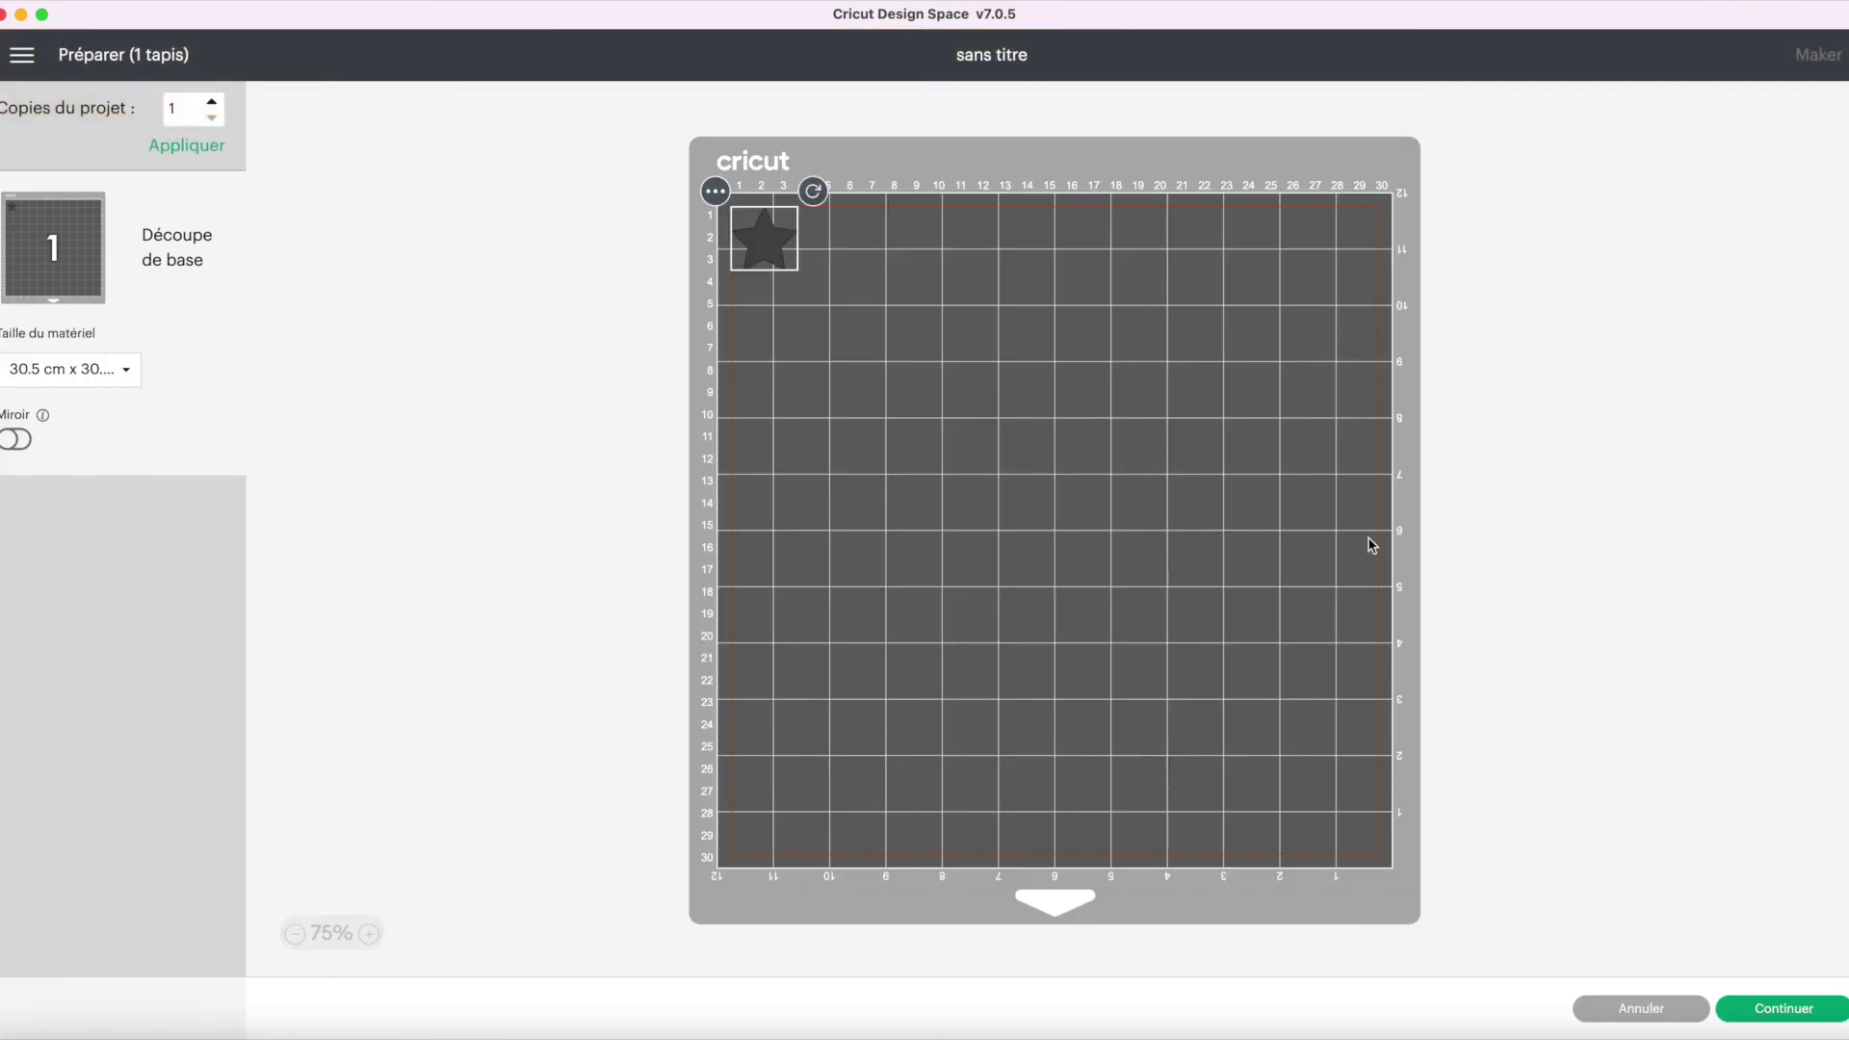
click(1594, 1018)
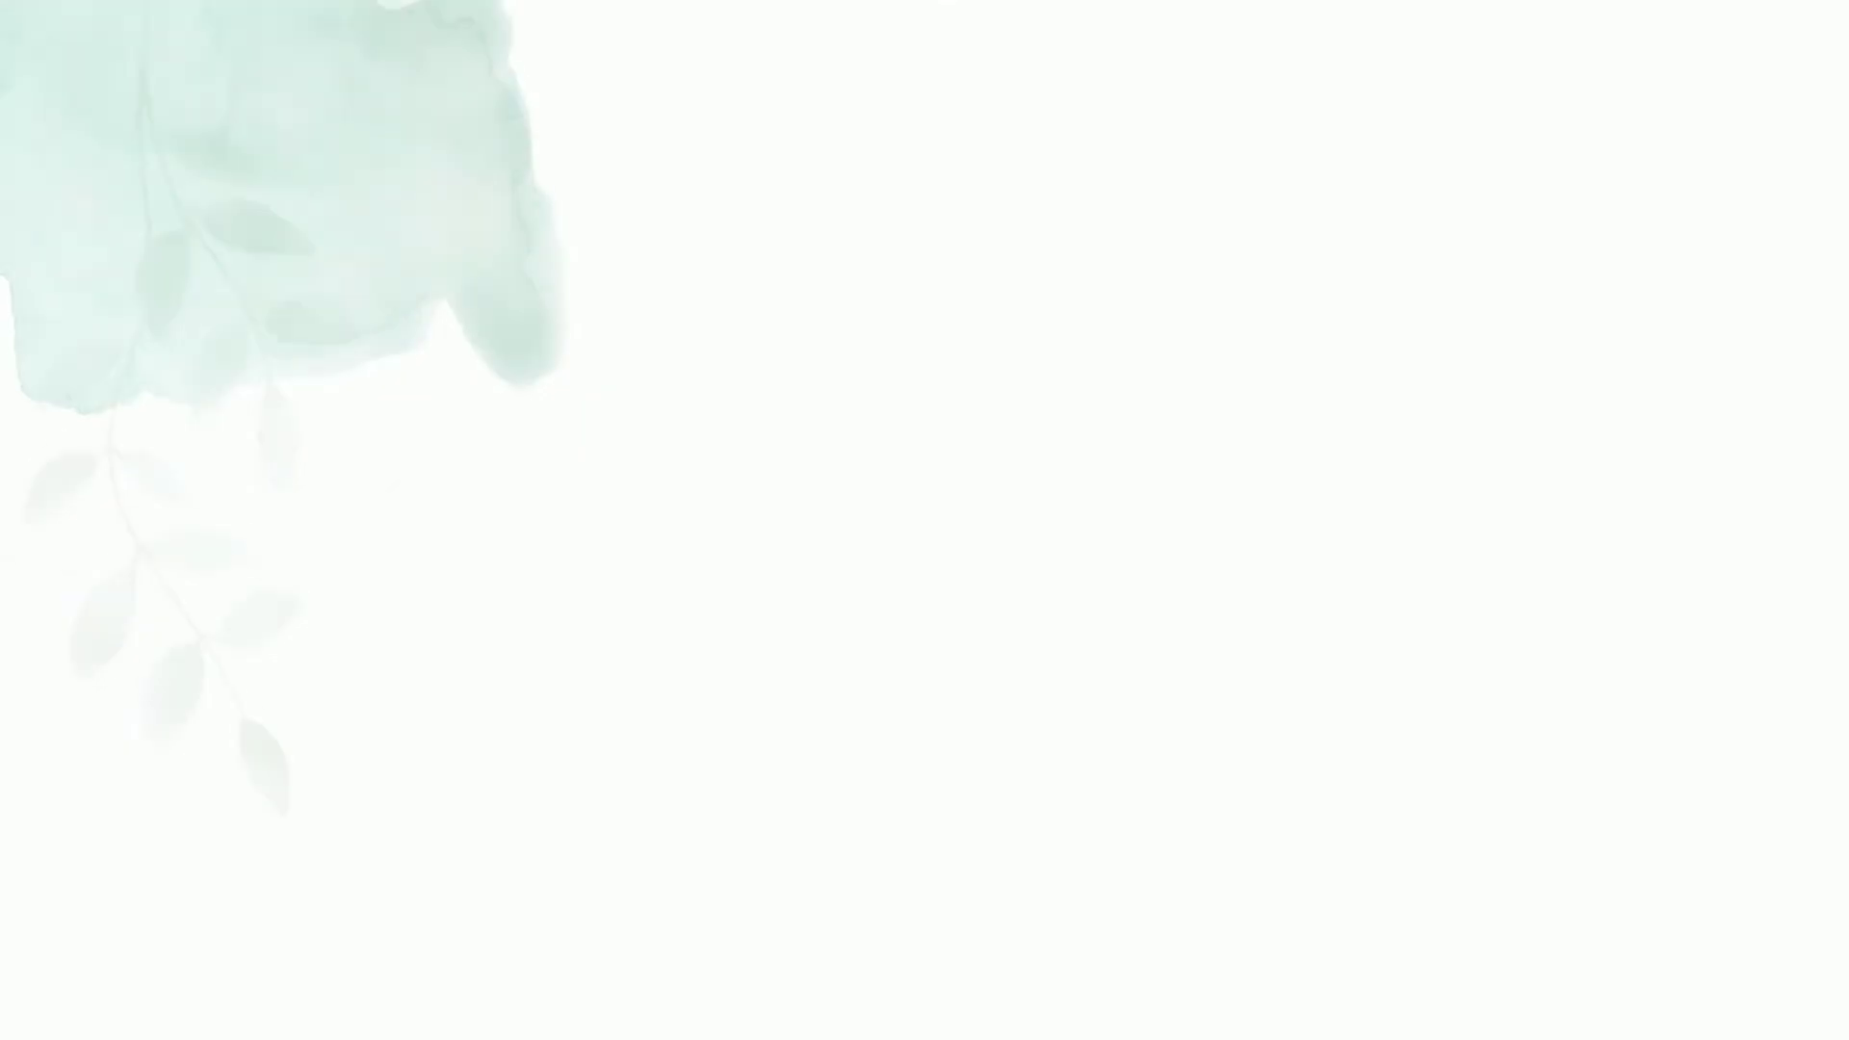